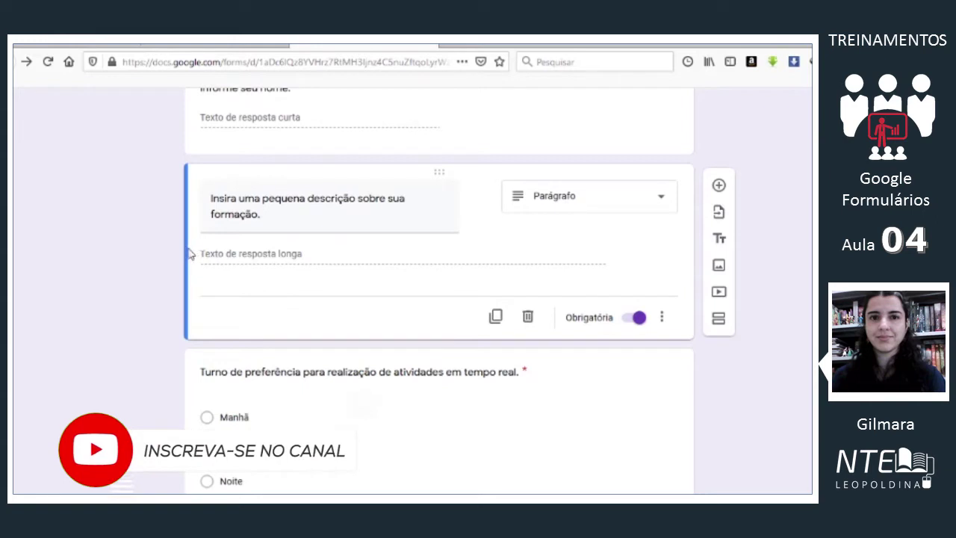
- Add a new question below the training description question and set its type to Escala linear
{"action": "left_click", "coordinate": [718, 187]}
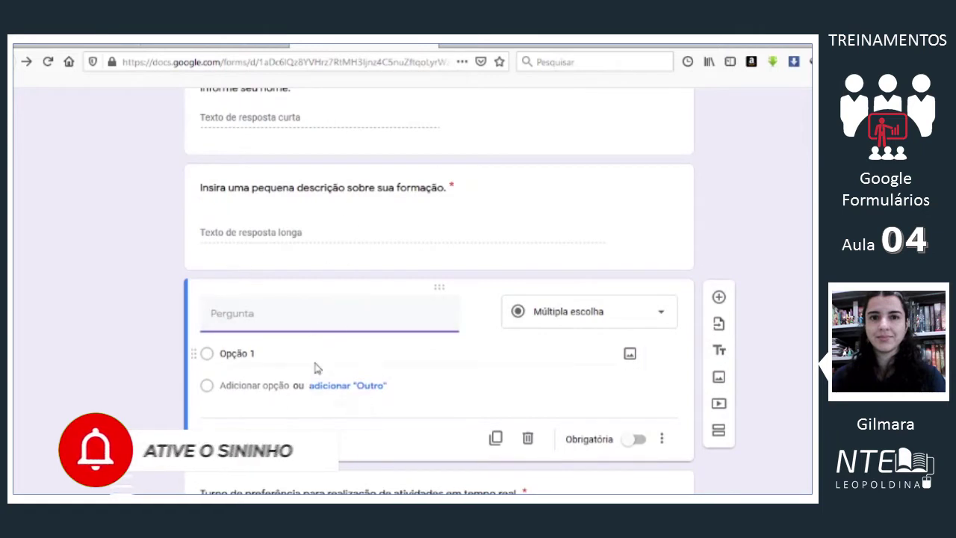
{"action": "scroll", "coordinate": [363, 243], "scroll_direction": "down", "scroll_amount": 2}
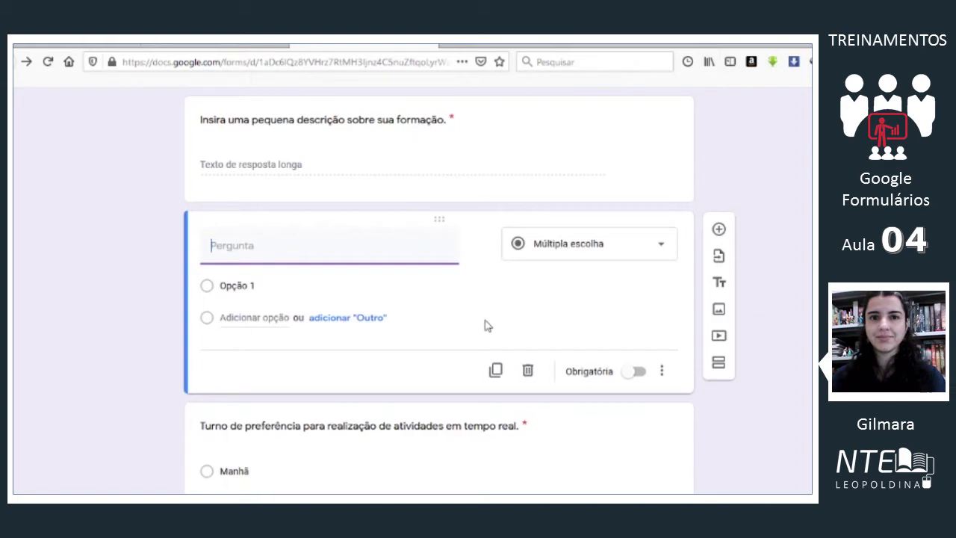
{"action": "left_click", "coordinate": [587, 247]}
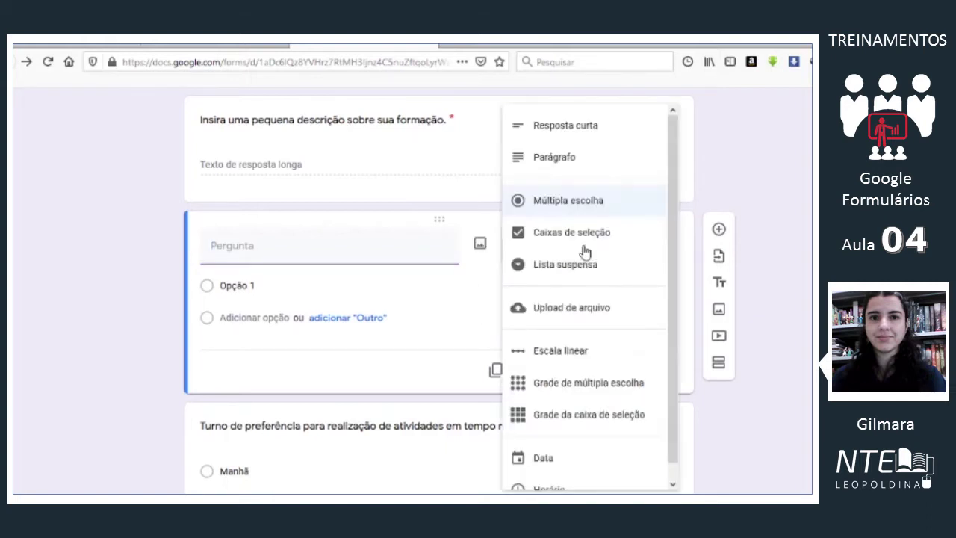
{"action": "left_click", "coordinate": [566, 364]}
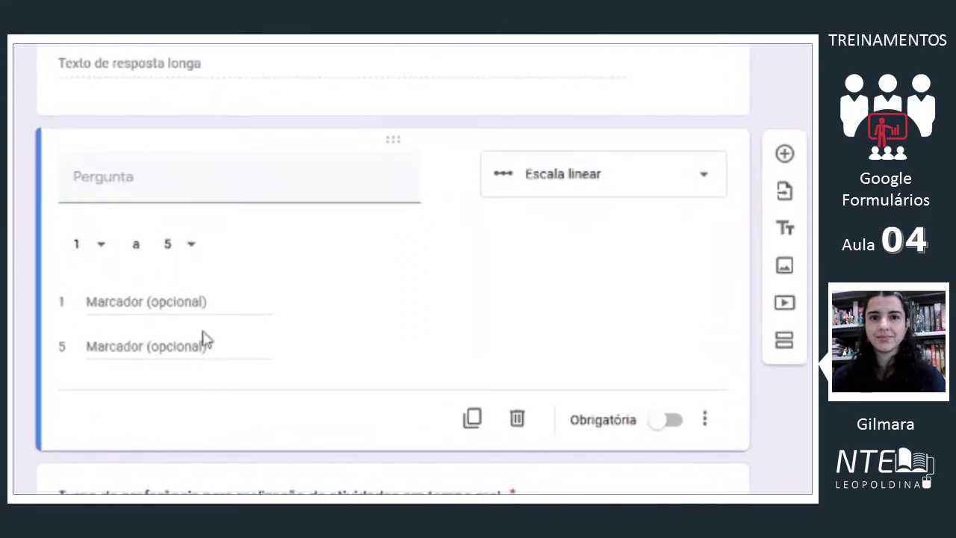
{"action": "left_click", "coordinate": [88, 245]}
{"action": "left_click", "coordinate": [190, 257]}
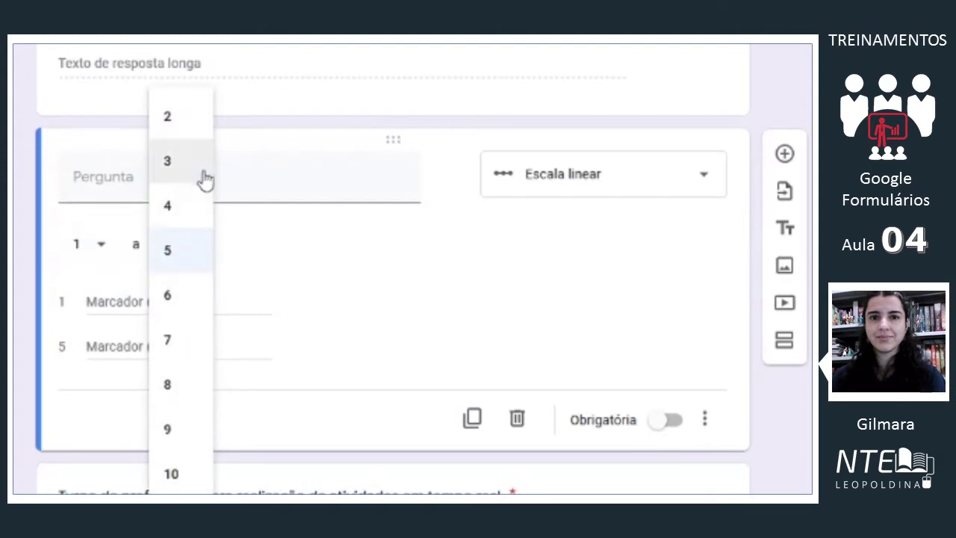
{"action": "left_click", "coordinate": [359, 289]}
- Title the linear scale question "Informe o grau de satisfação em relação ao material do curso."
{"action": "left_click", "coordinate": [174, 188]}
{"action": "type", "text": "Inform"}
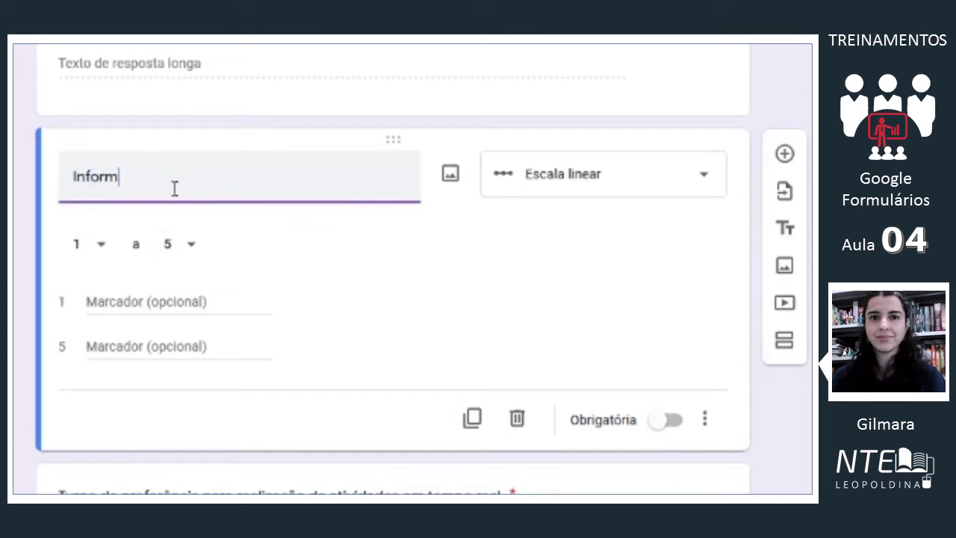
{"action": "type", "text": "e o graude"}
{"action": "key", "text": "BackSpace"}
{"action": "key", "text": "BackSpace"}
{"action": "type", "text": "o graude"}
{"action": "key", "text": "BackSpace"}
{"action": "key", "text": "BackSpace"}
{"action": "key", "text": "BackSpace"}
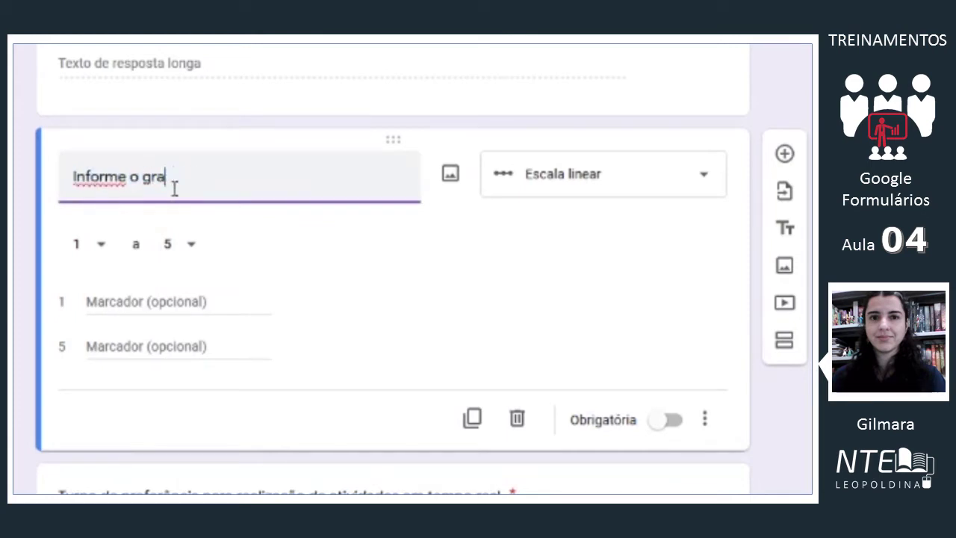
{"action": "type", "text": "uu"}
{"action": "key", "text": "BackSpace"}
{"action": "type", "text": "de satisfação em relação ao material do curso."}
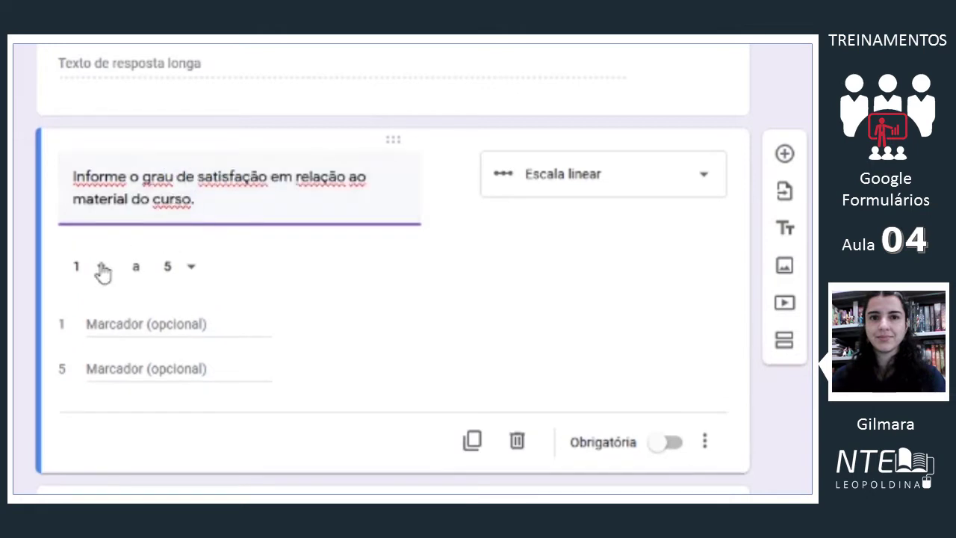
- Label scale value 1 as "Insatisfeito" and value 5 as "Muito satisfeito"
{"action": "left_click", "coordinate": [146, 323]}
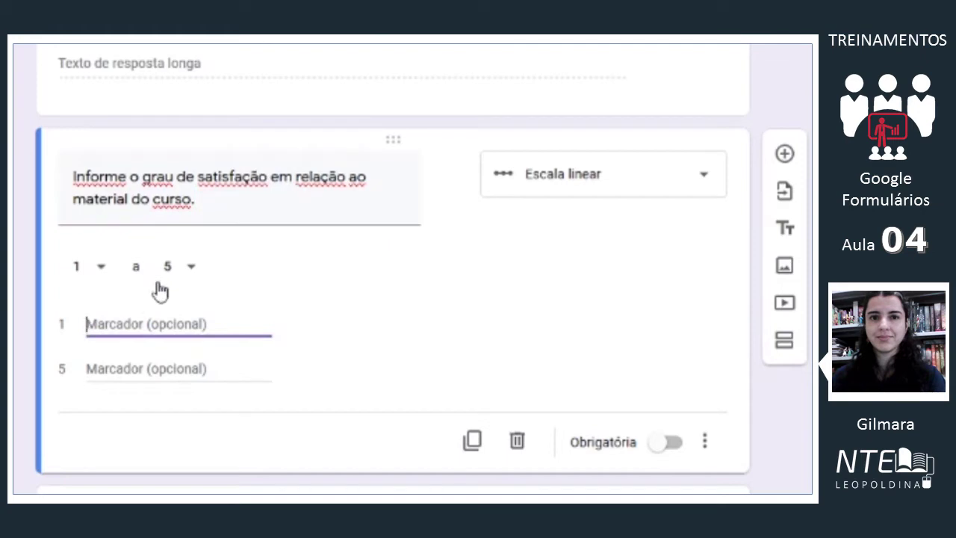
{"action": "type", "text": "Insatisfeito"}
{"action": "left_click", "coordinate": [155, 371]}
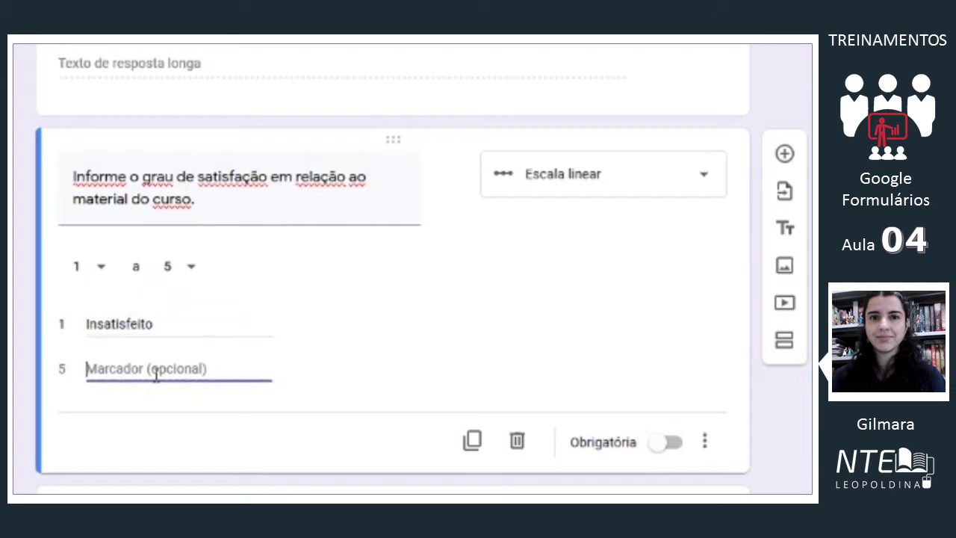
{"action": "type", "text": "Muito satisfeito"}
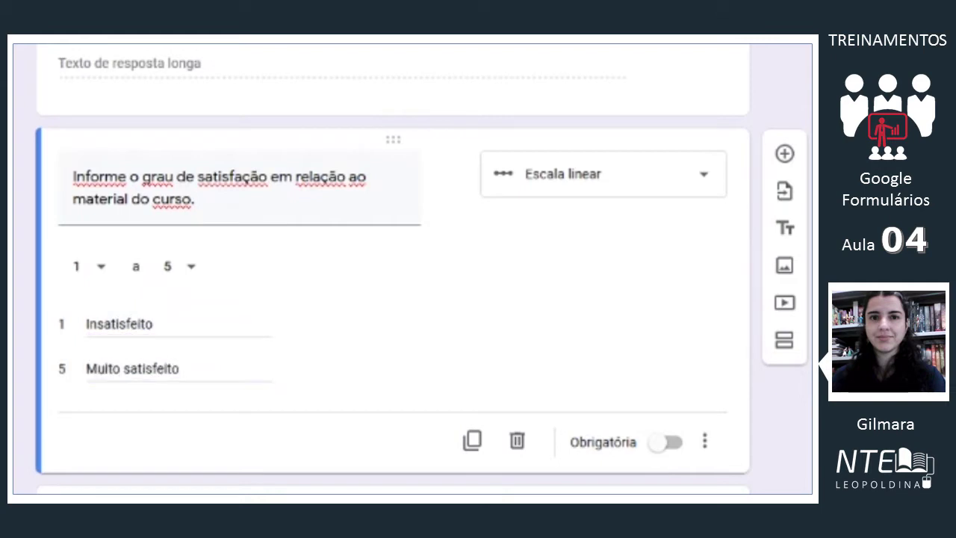
- Check how the satisfaction scale question is laid out and make it required
{"action": "left_click", "coordinate": [369, 56]}
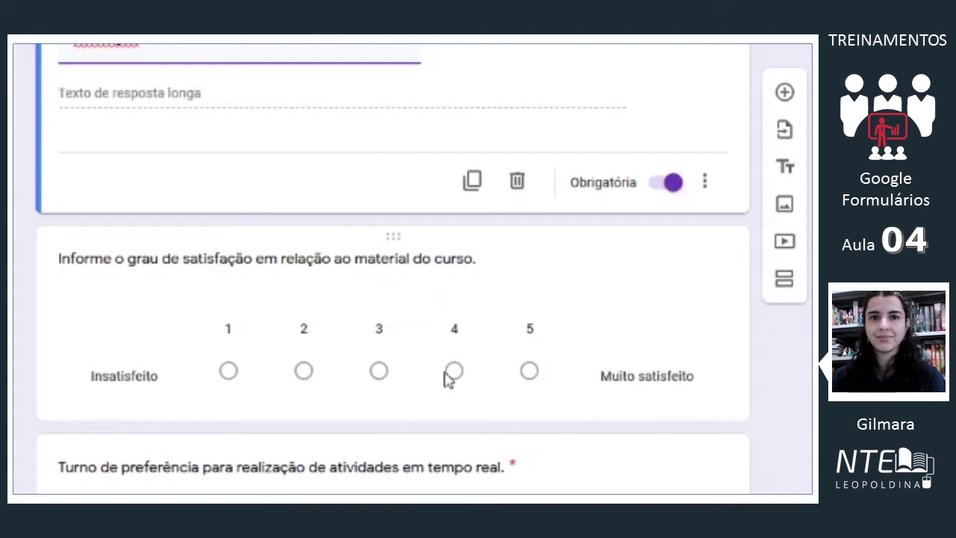
{"action": "left_click", "coordinate": [582, 338]}
{"action": "left_click", "coordinate": [677, 446]}
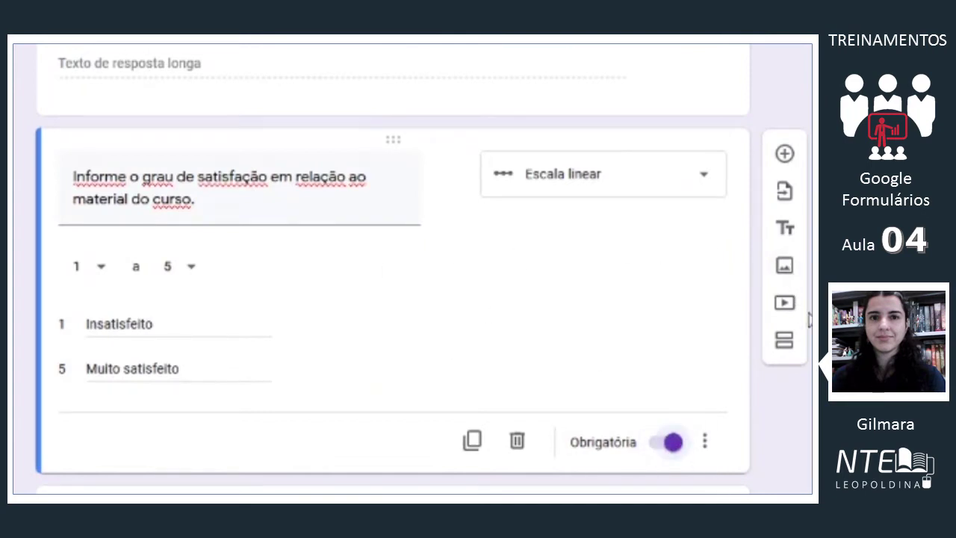
- Add a Grade de múltipla escolha question titled "Com qual frequência você acessa recursos online?" below the satisfaction scale
{"action": "scroll", "coordinate": [809, 319], "scroll_direction": "down", "scroll_amount": 1}
{"action": "left_click", "coordinate": [785, 94]}
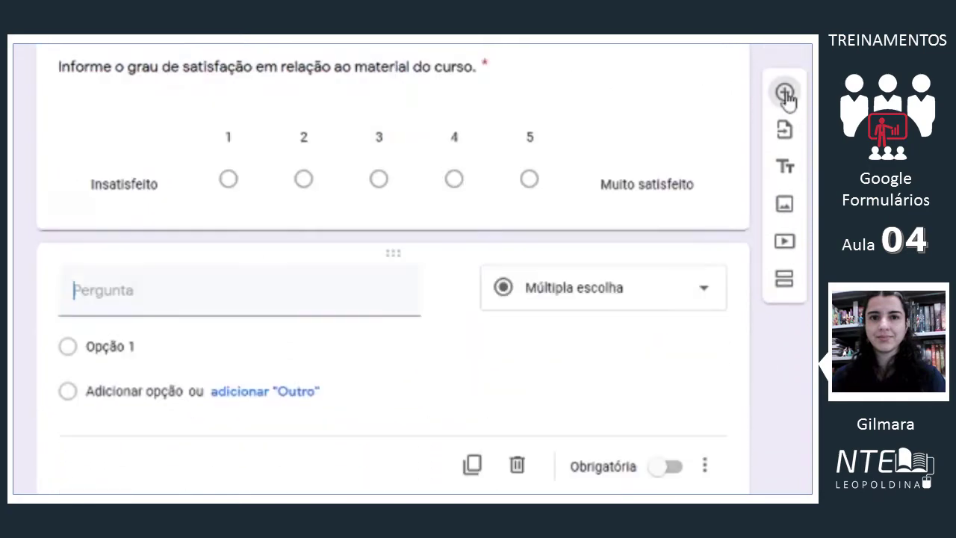
{"action": "left_click", "coordinate": [598, 303]}
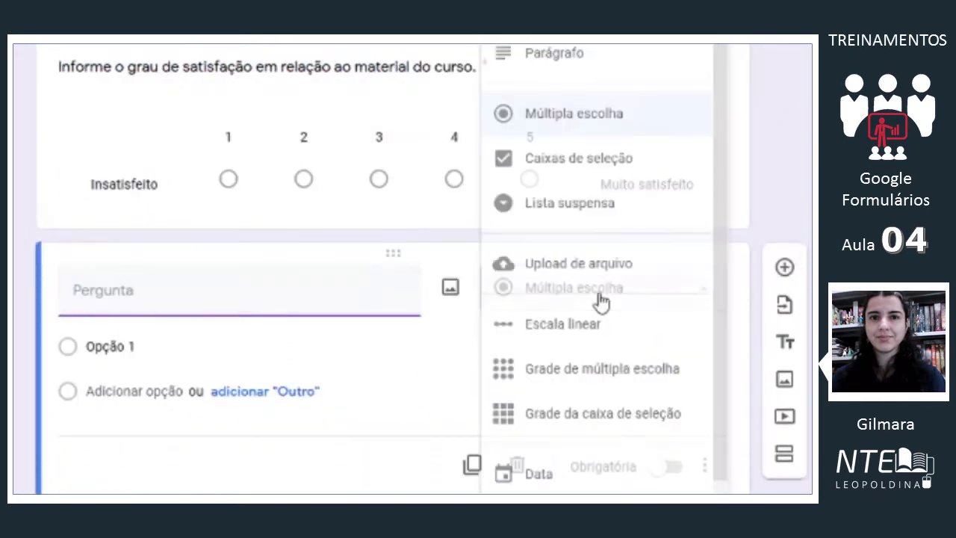
{"action": "left_click", "coordinate": [572, 368]}
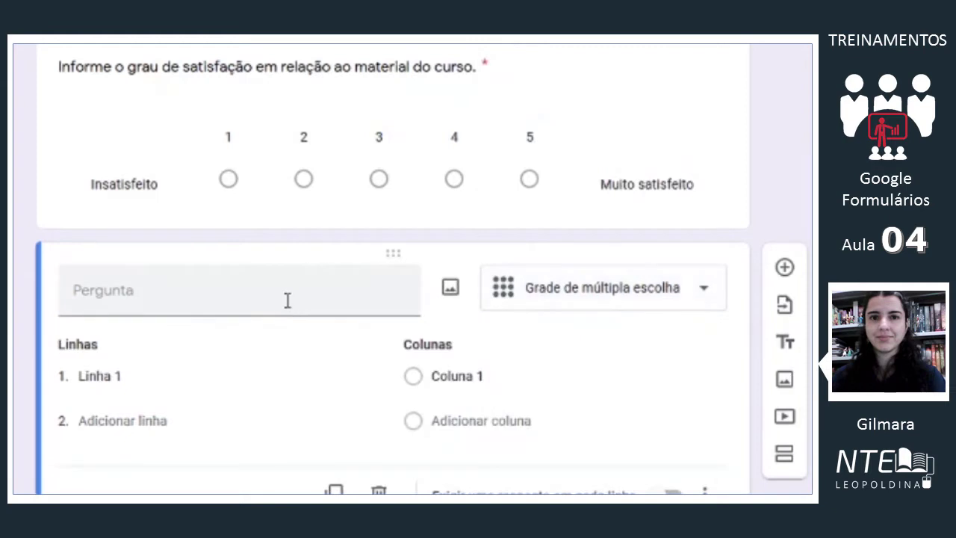
{"action": "type", "text": "Com qua"}
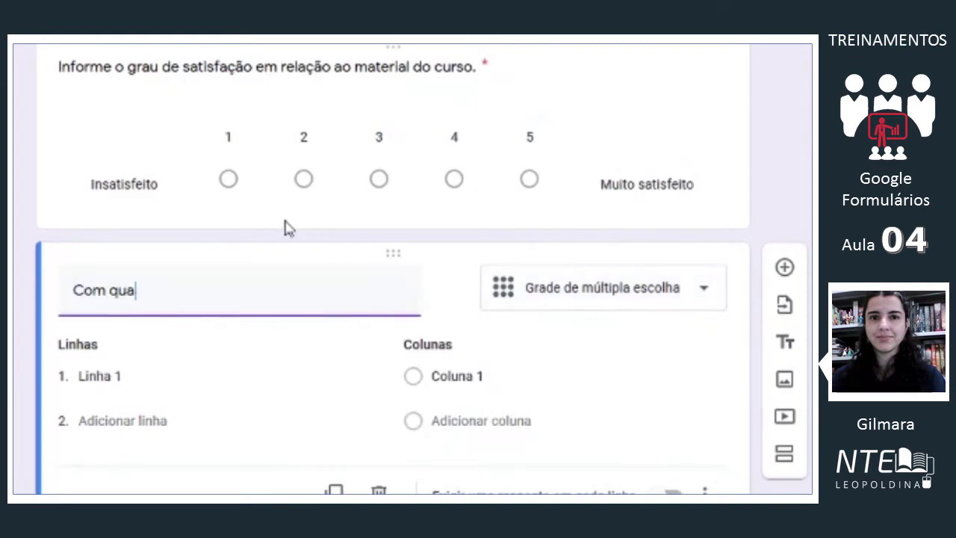
{"action": "type", "text": "l frequência você acessa recursos online?"}
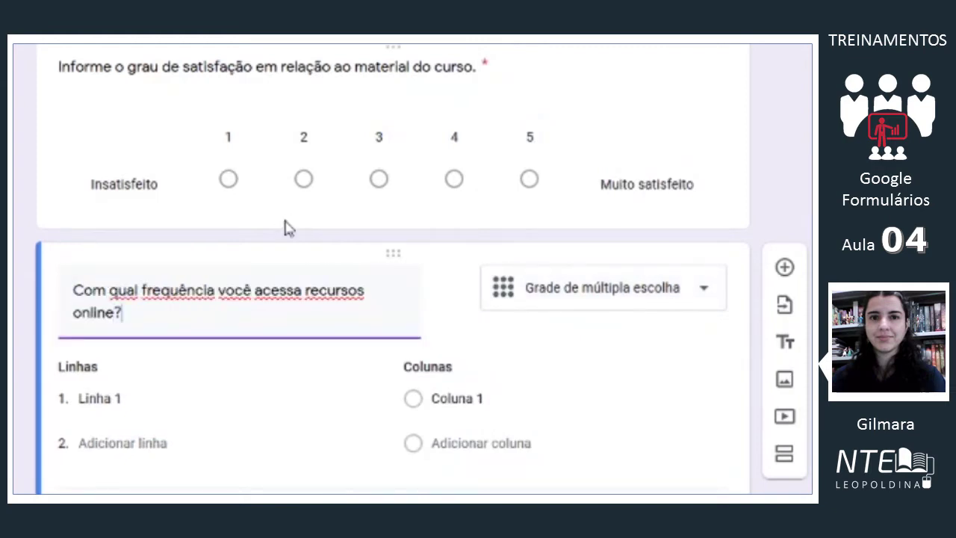
- Fill the multiple-choice grid's rows with "Google", "E-mail" and "Redes sociais"
{"action": "key", "text": "Tab"}
{"action": "type", "text": "Google"}
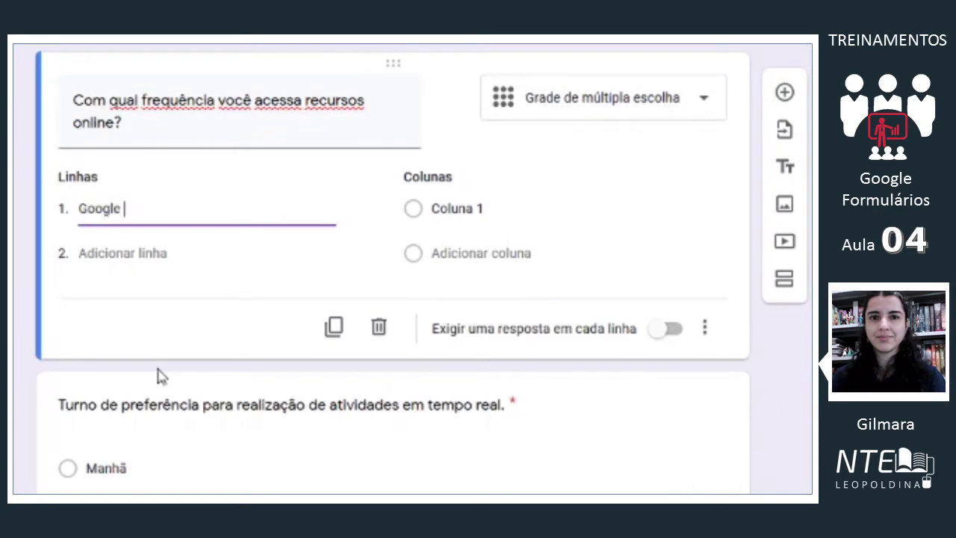
{"action": "key", "text": "Return"}
{"action": "type", "text": "E-mail"}
{"action": "left_click", "coordinate": [132, 299]}
{"action": "type", "text": "Redes sociais"}
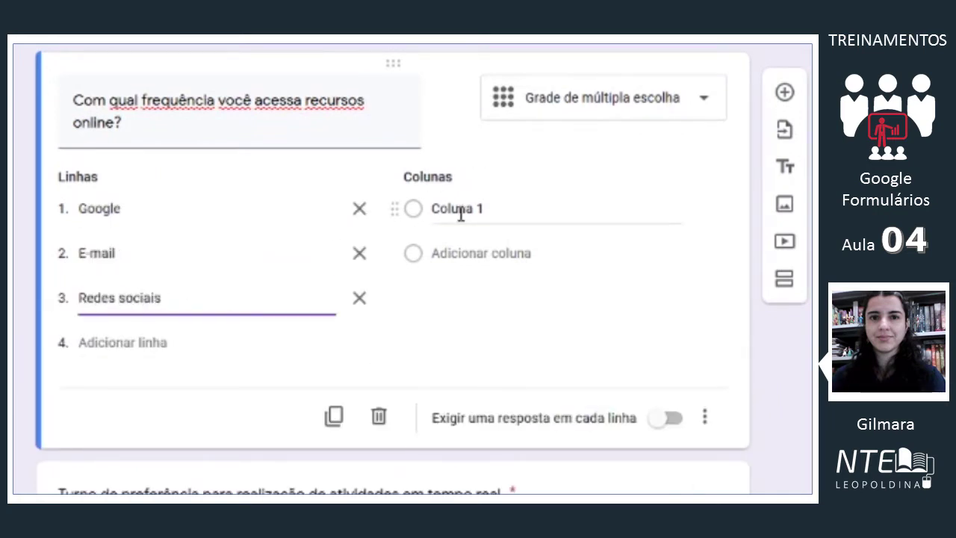
- Fill the grid's columns with "Nunca", "Raramente", "Pouco frequente", "Frequente" and "Frequentemente"
{"action": "left_click", "coordinate": [461, 213]}
{"action": "type", "text": "Nunca"}
{"action": "key", "text": "Return"}
{"action": "type", "text": "Raramente"}
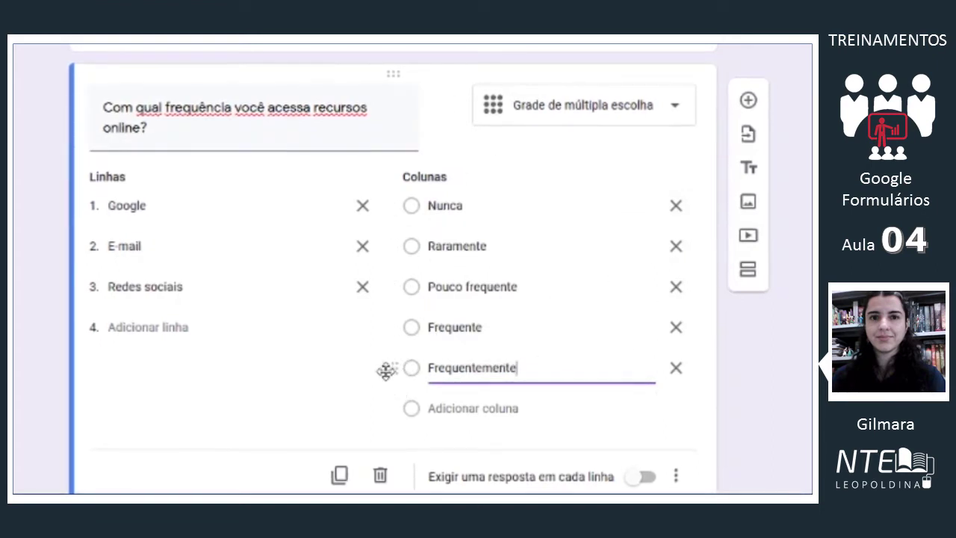
{"action": "mouse_move", "coordinate": [394, 367]}
{"action": "left_mouse_down"}
{"action": "mouse_move", "coordinate": [389, 256]}
{"action": "mouse_move", "coordinate": [400, 368]}
{"action": "left_mouse_up"}
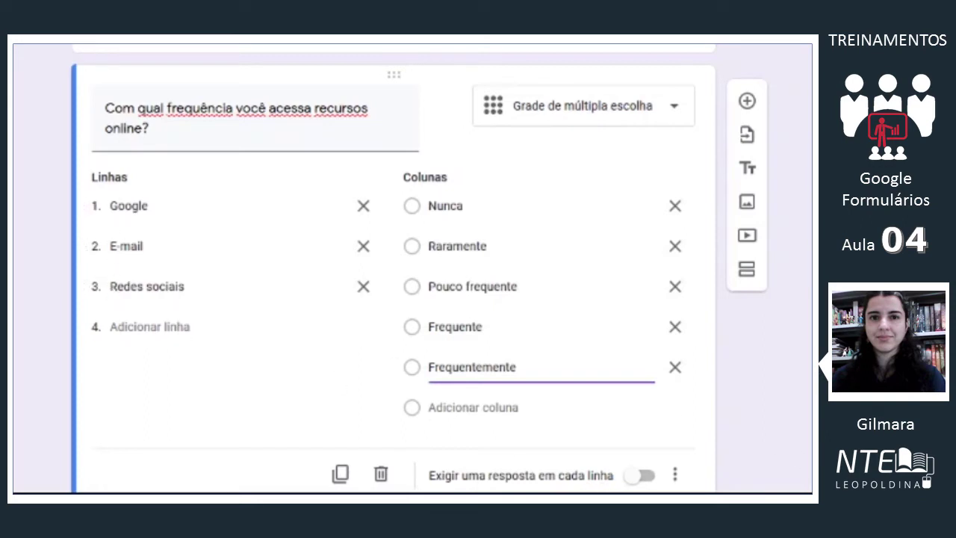
- Require a response in each row of the online resources grid and check its layout
{"action": "left_click", "coordinate": [648, 476]}
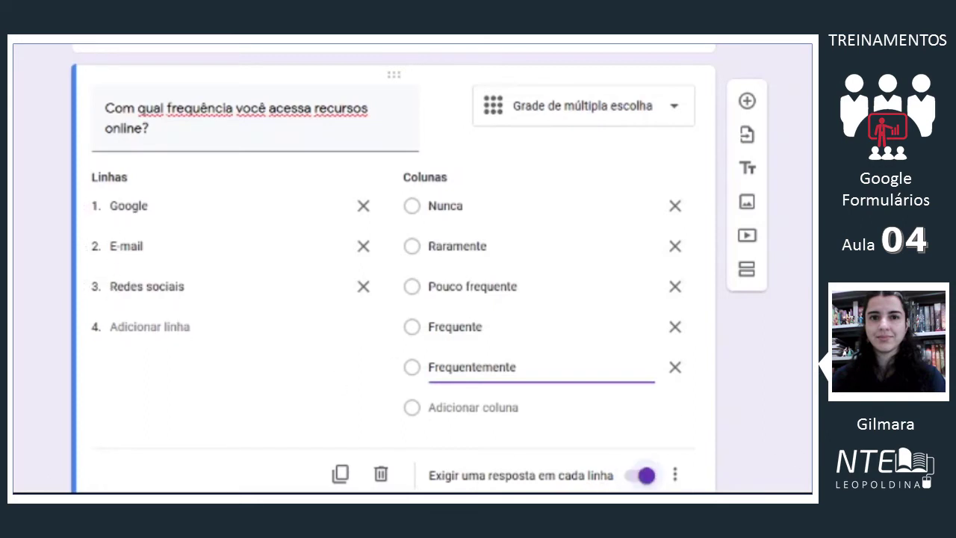
{"action": "left_click", "coordinate": [603, 48]}
{"action": "scroll", "coordinate": [603, 46], "scroll_direction": "down", "scroll_amount": 3}
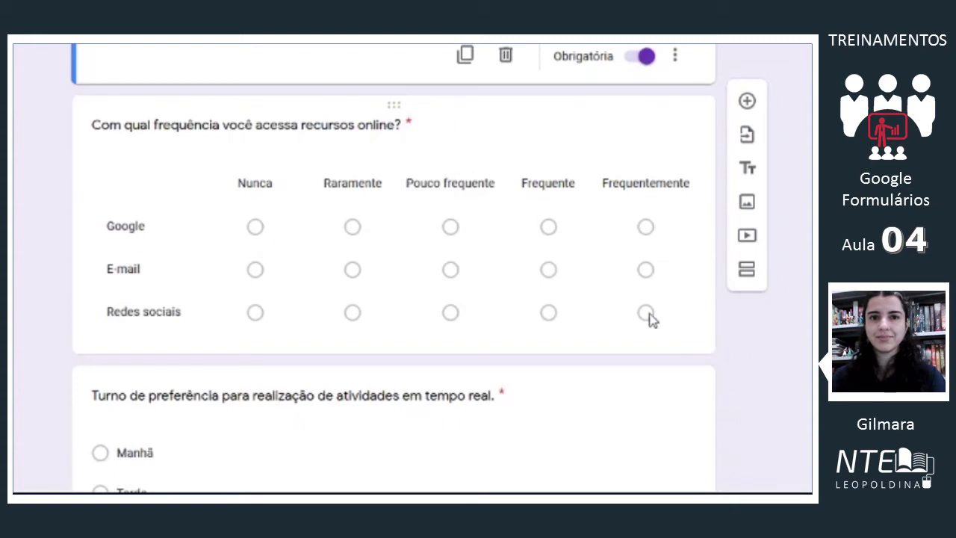
{"action": "left_click", "coordinate": [589, 340]}
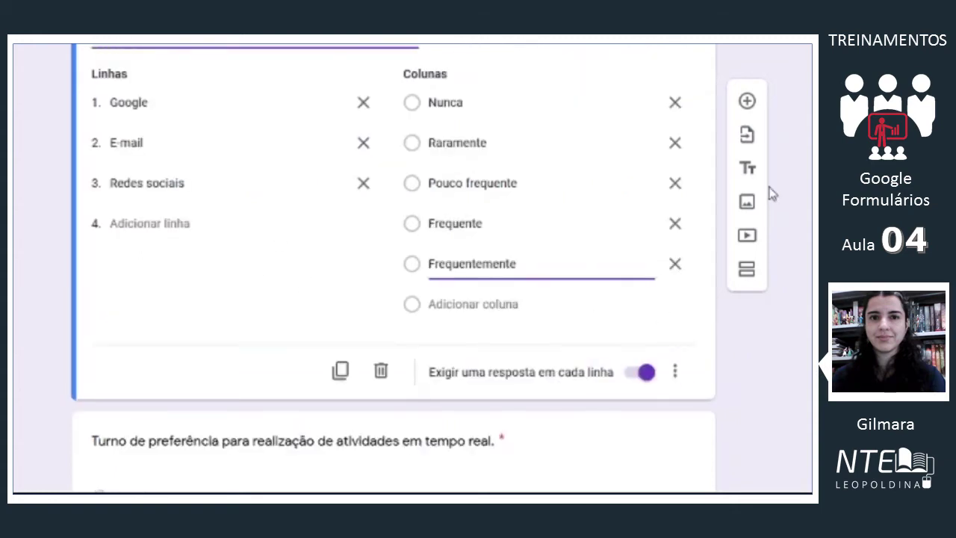
- Add a Grade da caixa de seleção question titled "Qual rede social você usa?" below the multiple-choice grid
{"action": "left_click", "coordinate": [748, 103]}
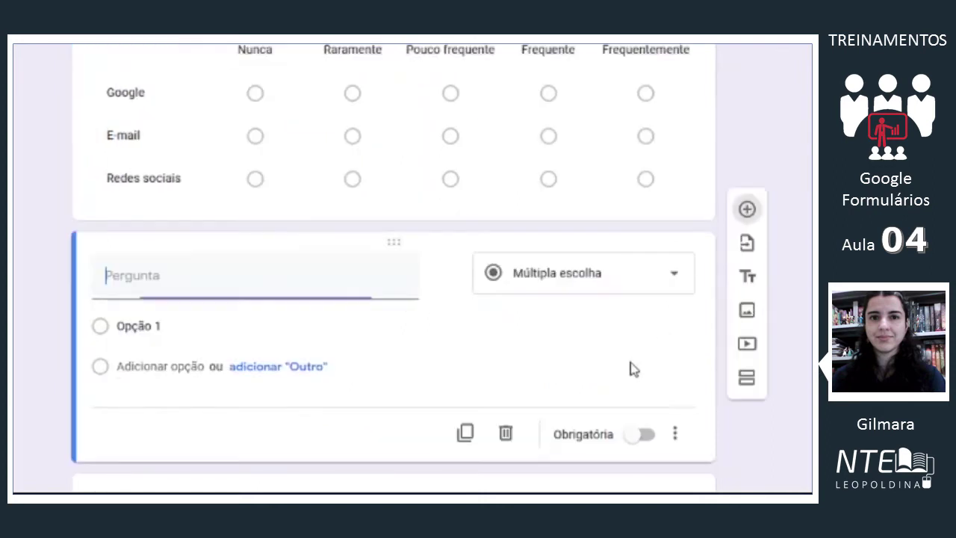
{"action": "left_click", "coordinate": [602, 291]}
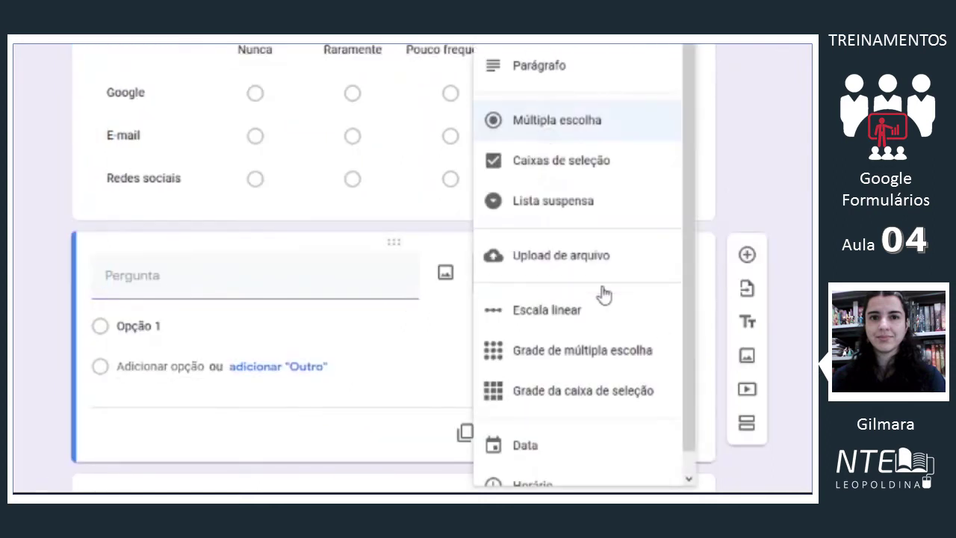
{"action": "left_click", "coordinate": [549, 399]}
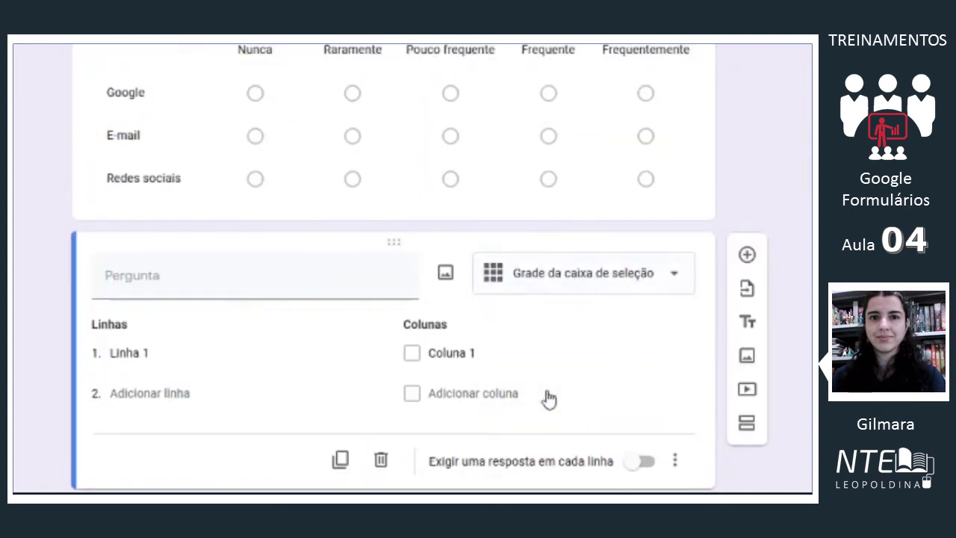
{"action": "scroll", "coordinate": [548, 392], "scroll_direction": "down", "scroll_amount": 2}
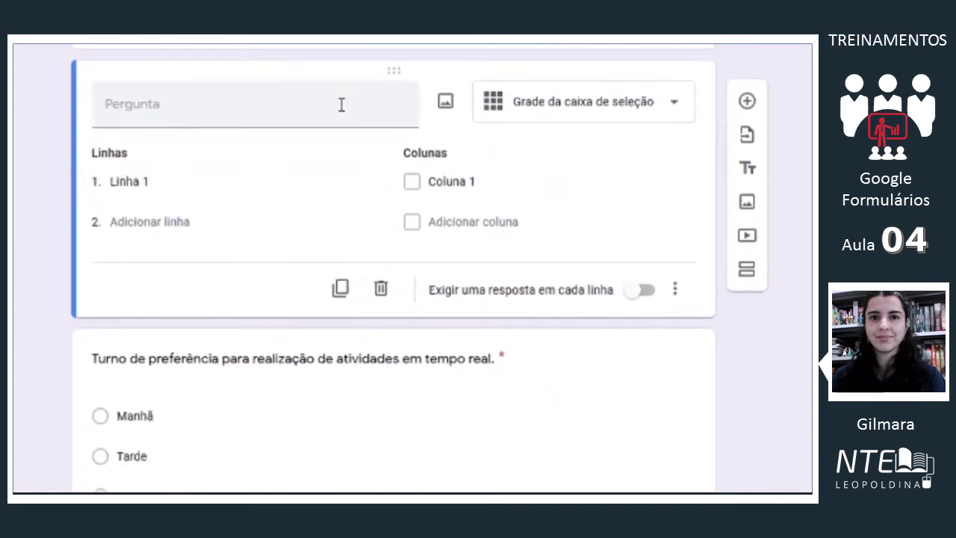
{"action": "scroll", "coordinate": [469, 154], "scroll_direction": "up", "scroll_amount": 3}
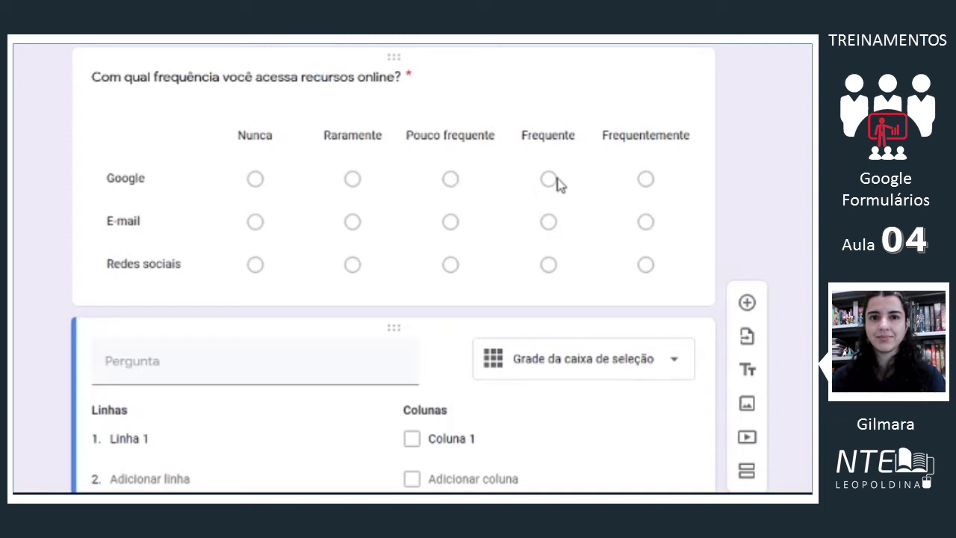
{"action": "scroll", "coordinate": [357, 190], "scroll_direction": "down", "scroll_amount": 3}
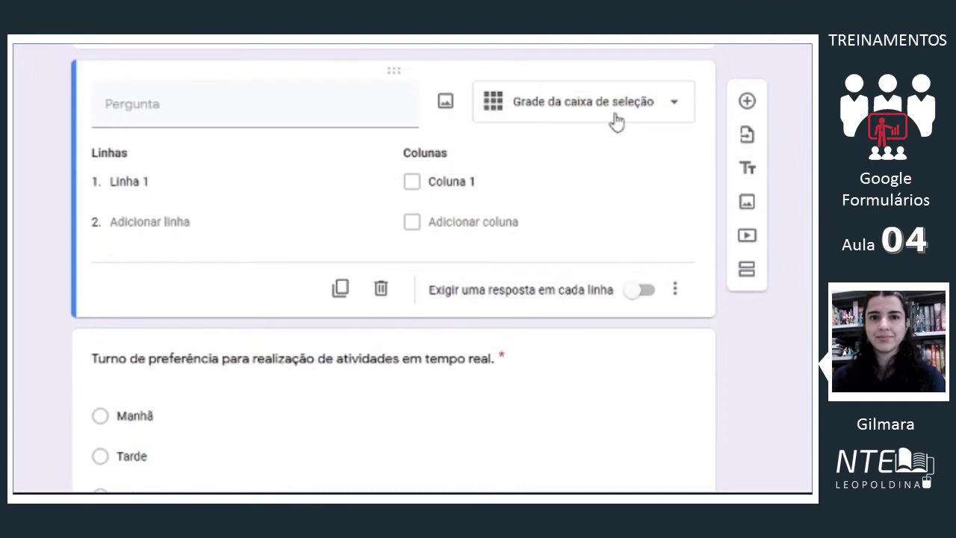
{"action": "left_click", "coordinate": [251, 112]}
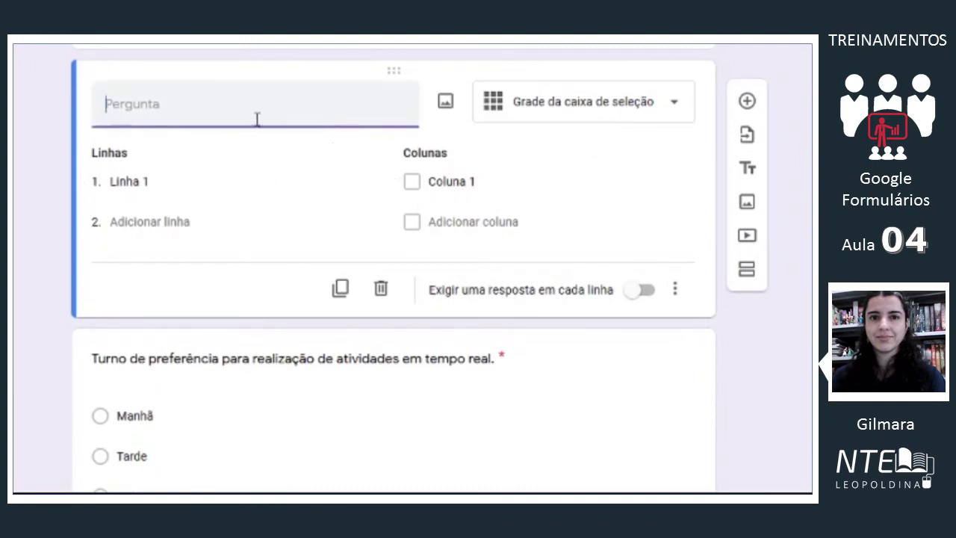
{"action": "type", "text": "Qual rede social você usa?"}
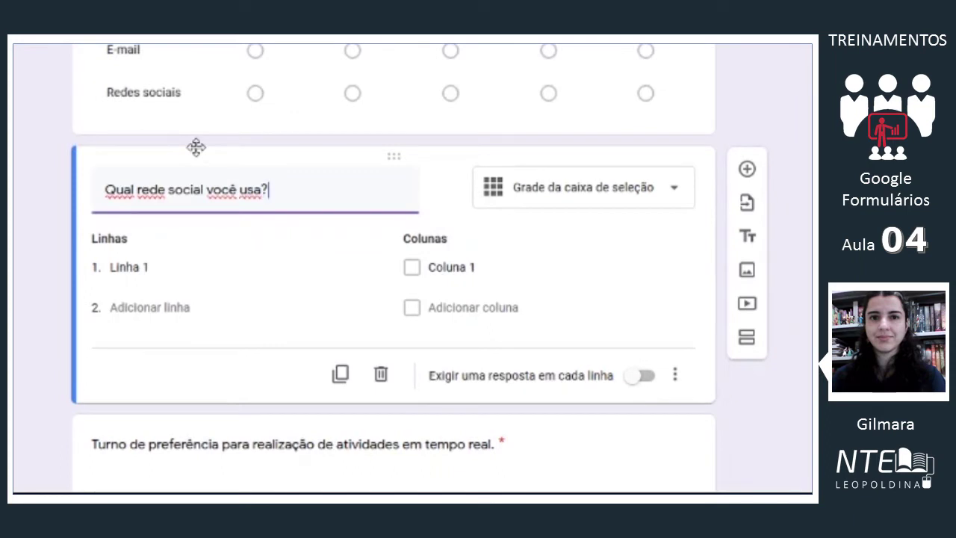
- Fill the checkbox grid's rows with "Facebook" and "Instagram"
{"action": "left_click", "coordinate": [219, 265]}
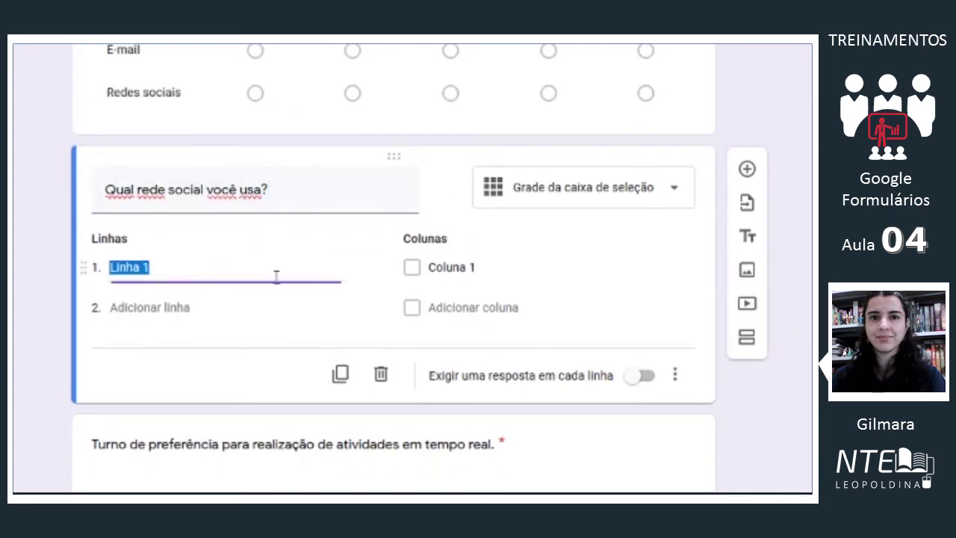
{"action": "type", "text": "Facebook"}
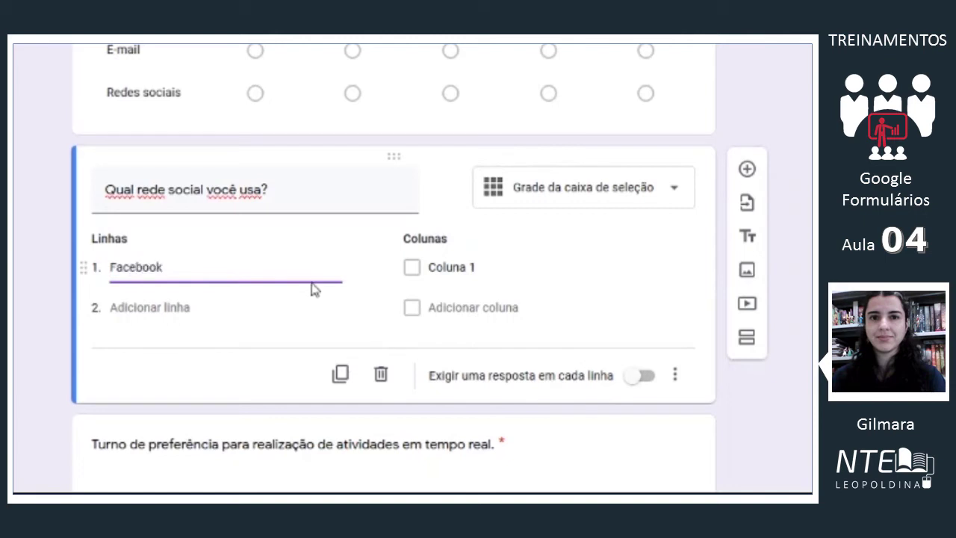
{"action": "left_click", "coordinate": [230, 308]}
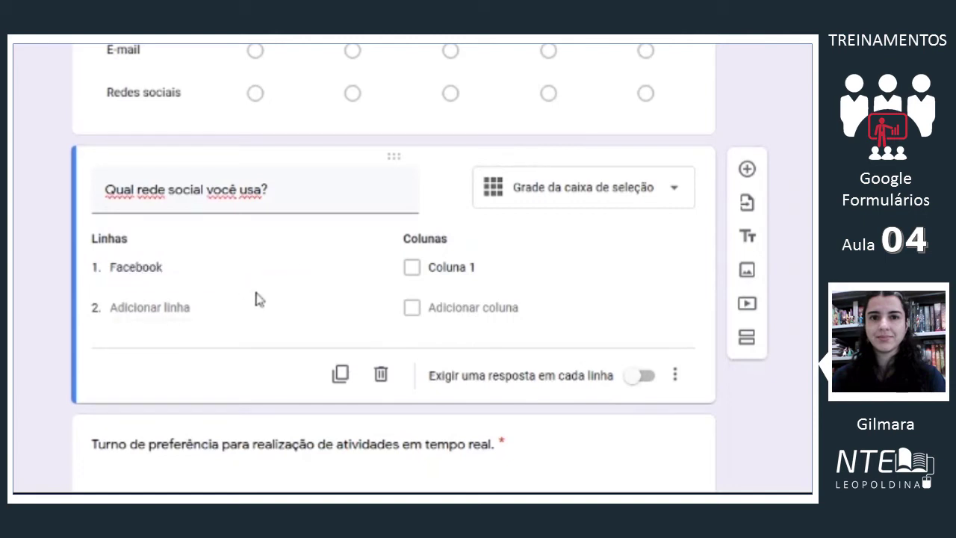
{"action": "left_click", "coordinate": [170, 314]}
{"action": "type", "text": "Instagram"}
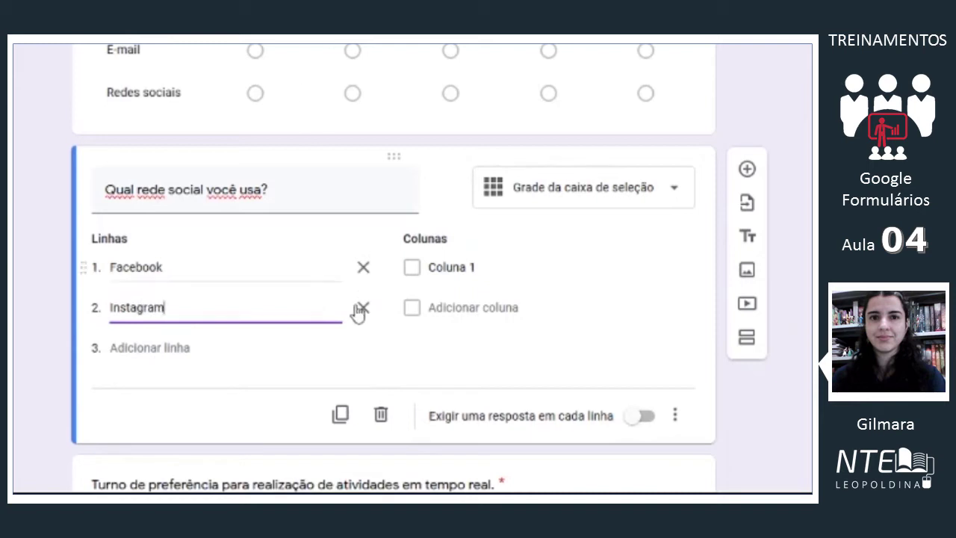
{"action": "left_click", "coordinate": [182, 354]}
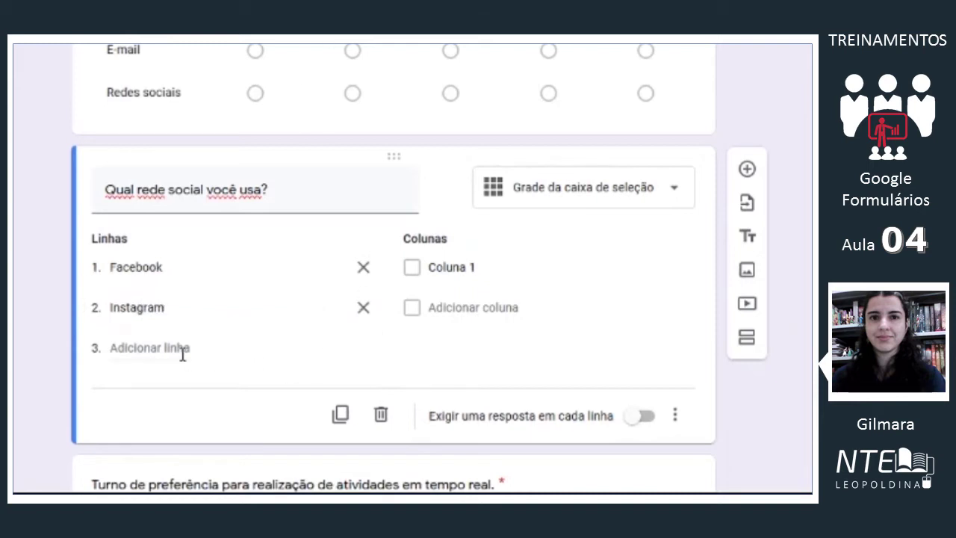
- Fill the checkbox grid's columns with "Pouco", "Frequente" and "Muito frequente"
{"action": "left_click", "coordinate": [462, 275]}
{"action": "type", "text": "Pouco"}
{"action": "left_click", "coordinate": [487, 307]}
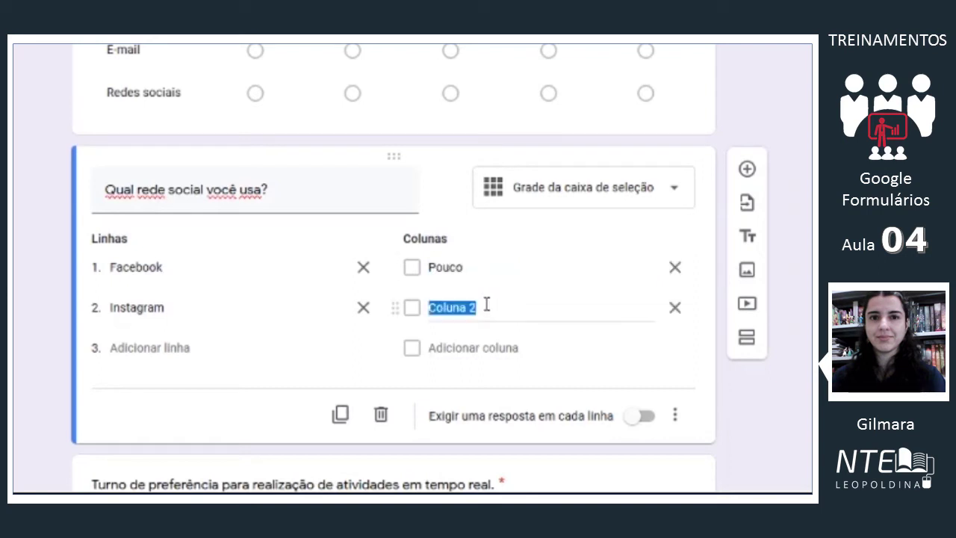
{"action": "type", "text": "Frequente"}
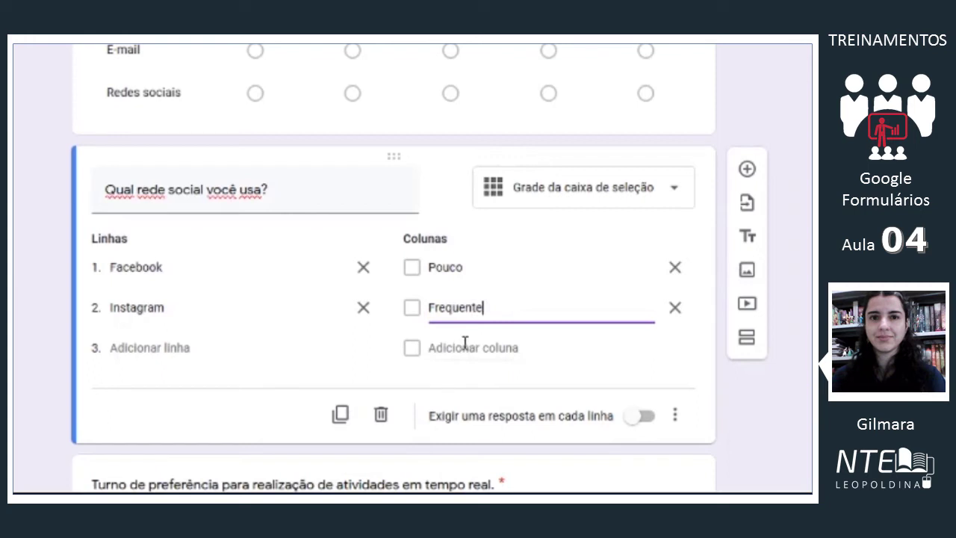
{"action": "left_click", "coordinate": [464, 345]}
{"action": "type", "text": "Muito freq"}
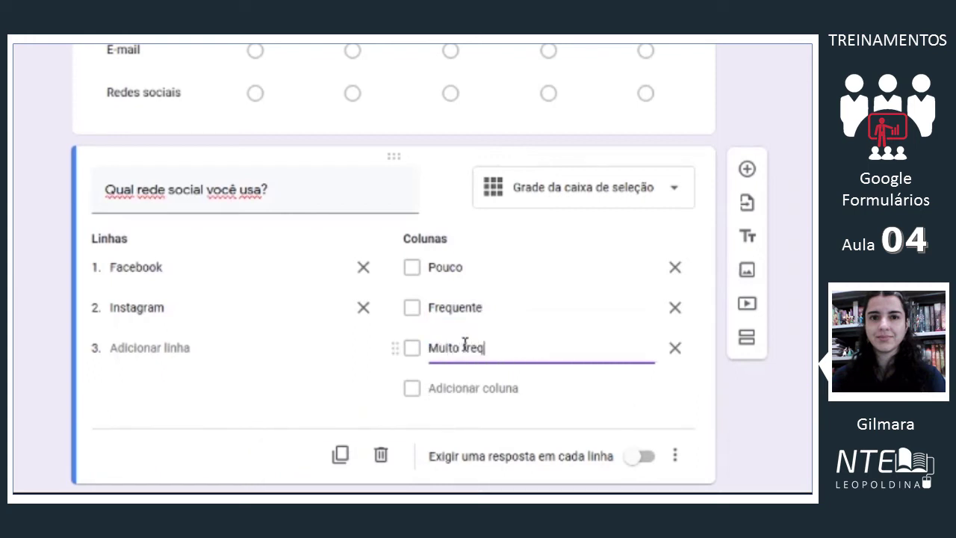
- Require a response in each row of the social network grid and check its layout
{"action": "left_click", "coordinate": [651, 457]}
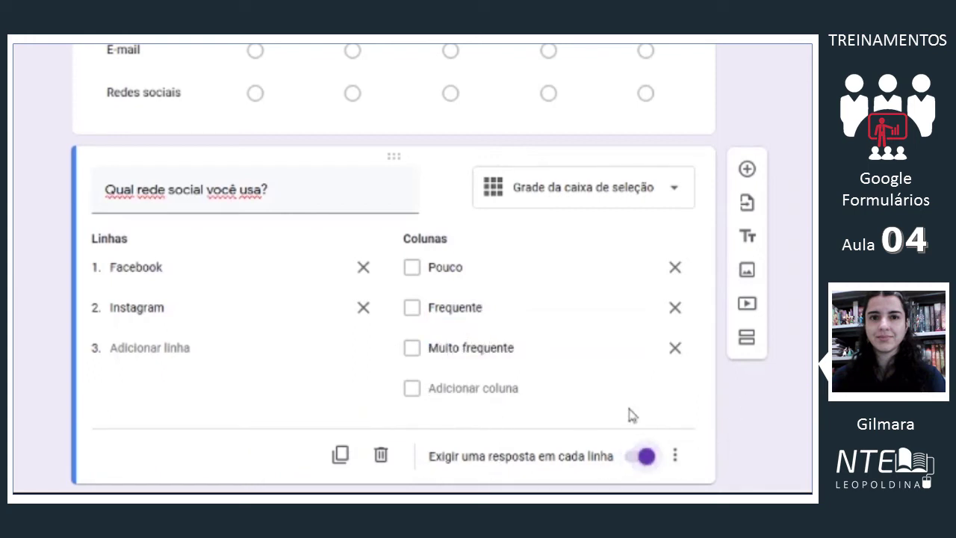
{"action": "left_click", "coordinate": [667, 107]}
{"action": "scroll", "coordinate": [130, 258], "scroll_direction": "down", "scroll_amount": 3}
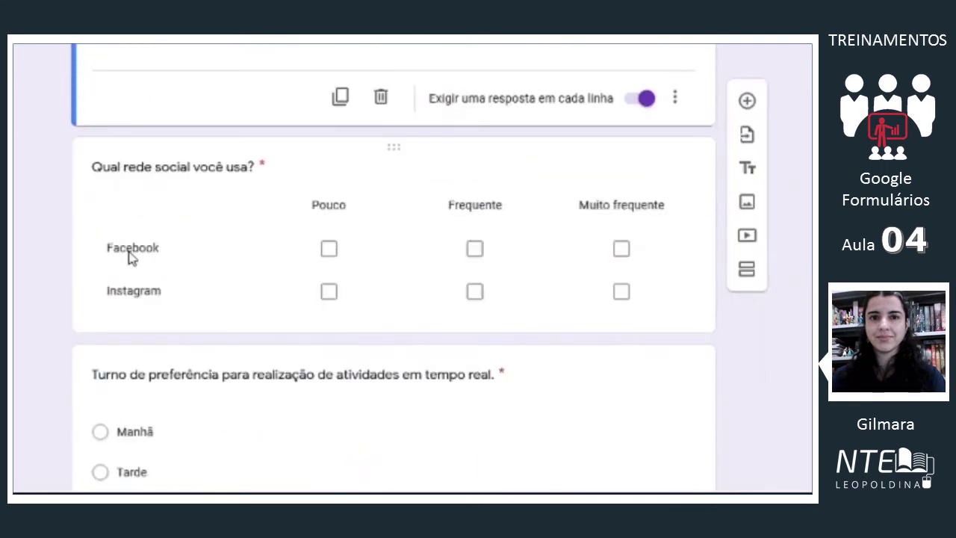
{"action": "left_click", "coordinate": [328, 251]}
- Preview the form and test the course material satisfaction scale, ending with an answer of 4
{"action": "scroll", "coordinate": [690, 236], "scroll_direction": "up", "scroll_amount": 15}
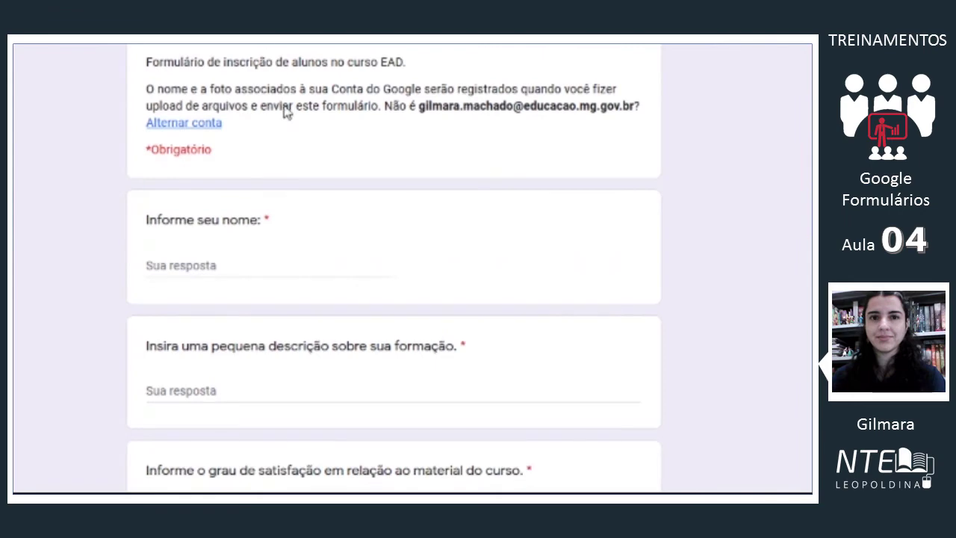
{"action": "scroll", "coordinate": [523, 149], "scroll_direction": "down", "scroll_amount": 5}
{"action": "scroll", "coordinate": [522, 142], "scroll_direction": "down", "scroll_amount": 1}
{"action": "scroll", "coordinate": [383, 67], "scroll_direction": "up", "scroll_amount": 2}
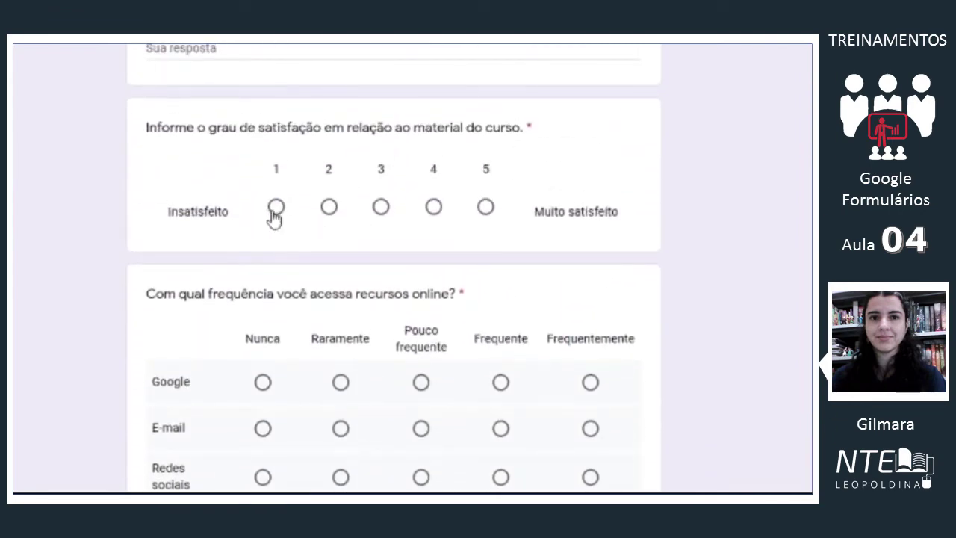
{"action": "left_click", "coordinate": [382, 209]}
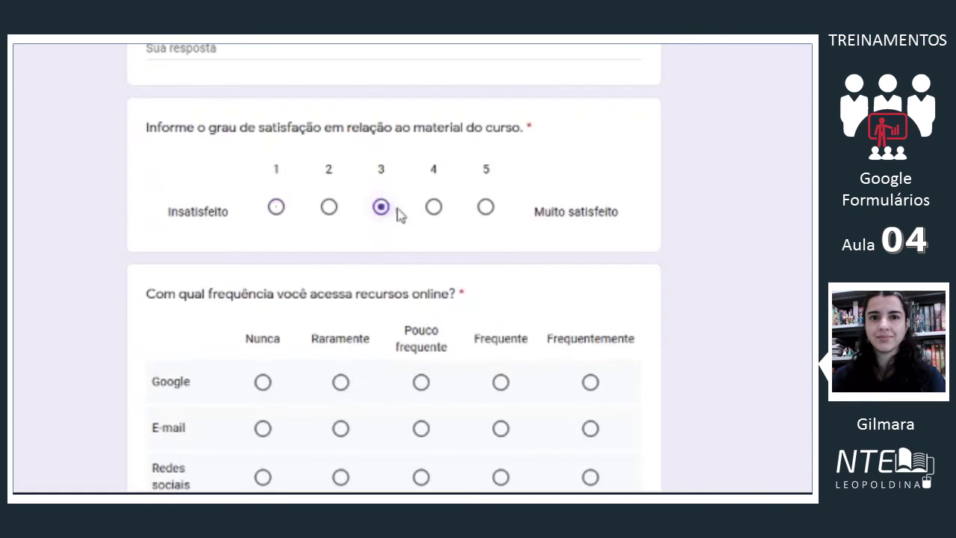
{"action": "left_click", "coordinate": [434, 211]}
- Test the online resources grid in the preview with Google as Nunca, E-mail as Pouco frequente and Redes sociais as Frequente
{"action": "scroll", "coordinate": [501, 239], "scroll_direction": "down", "scroll_amount": 1}
{"action": "scroll", "coordinate": [500, 239], "scroll_direction": "down", "scroll_amount": 3}
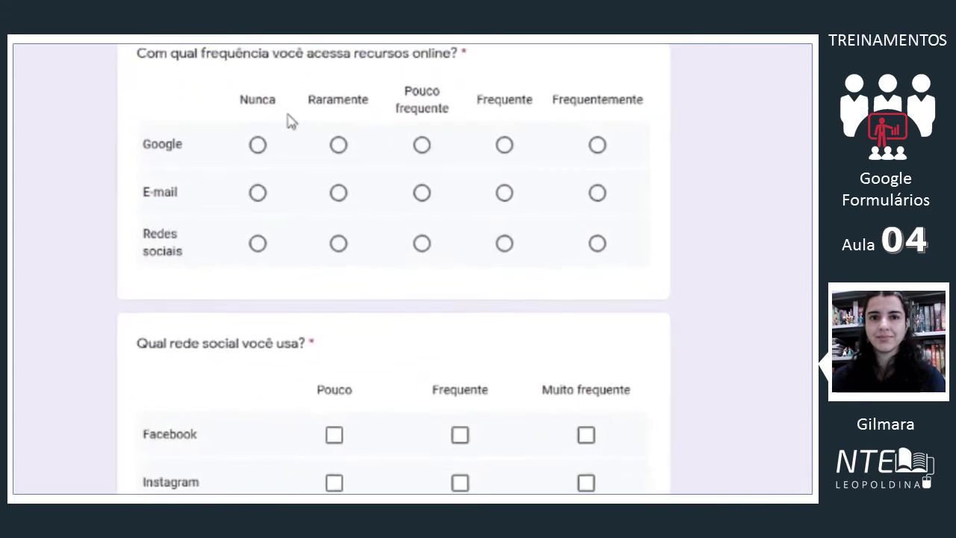
{"action": "left_click", "coordinate": [232, 234]}
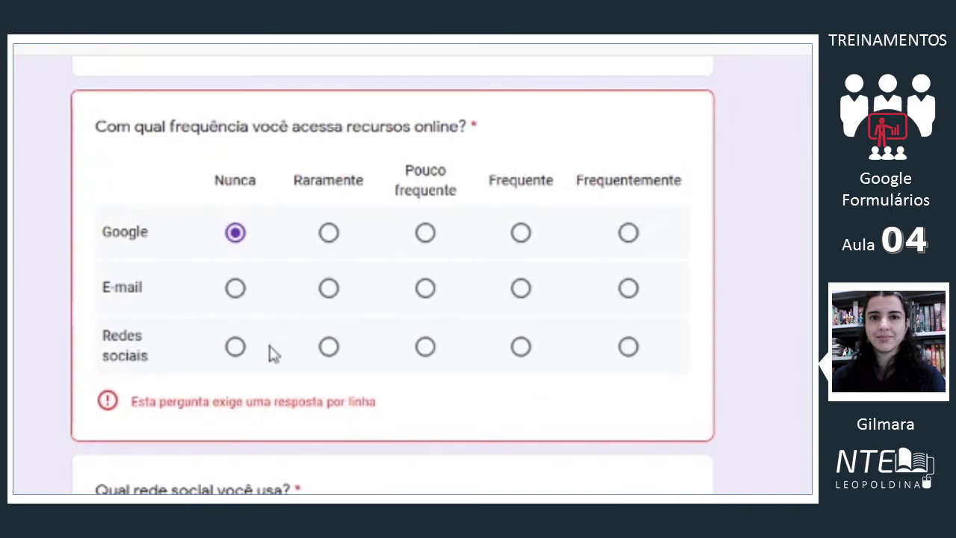
{"action": "left_click", "coordinate": [425, 291]}
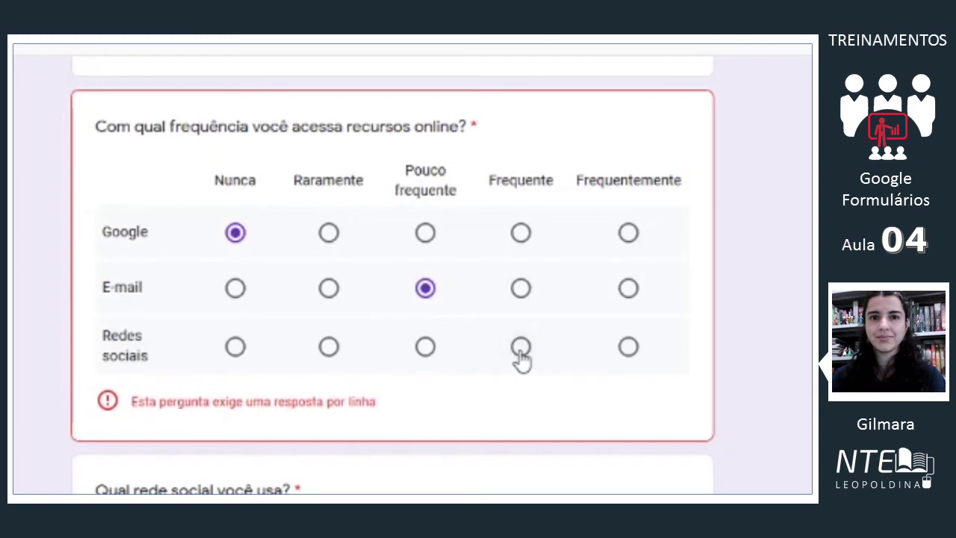
{"action": "left_click", "coordinate": [520, 350]}
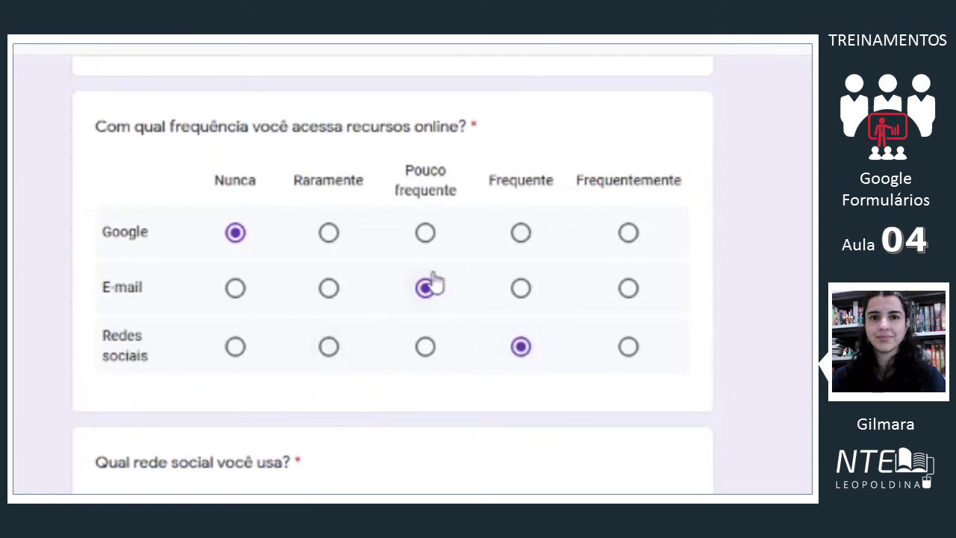
- Test the social network grid with Pouco and Frequente for Facebook, and Frequente and Muito frequente for Instagram
{"action": "scroll", "coordinate": [431, 284], "scroll_direction": "down", "scroll_amount": 3}
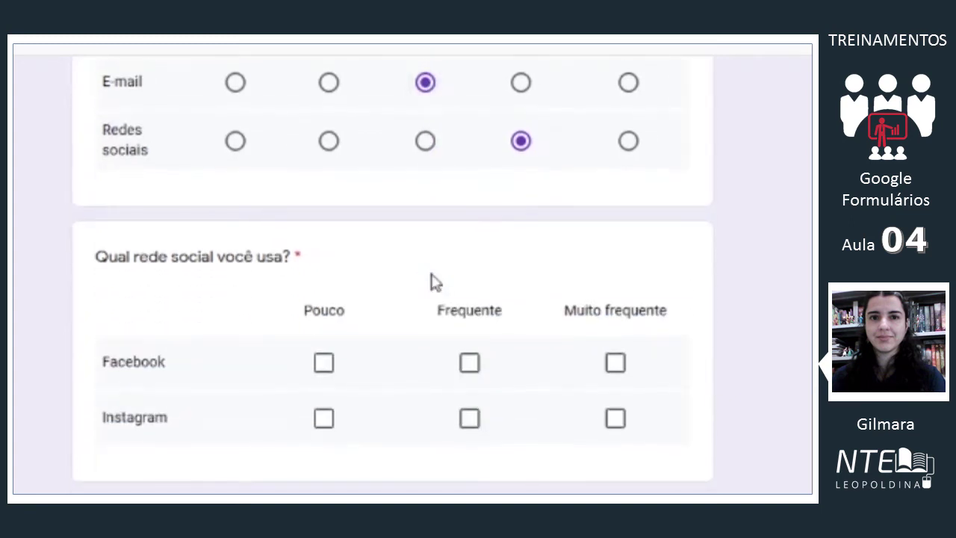
{"action": "left_click", "coordinate": [322, 363]}
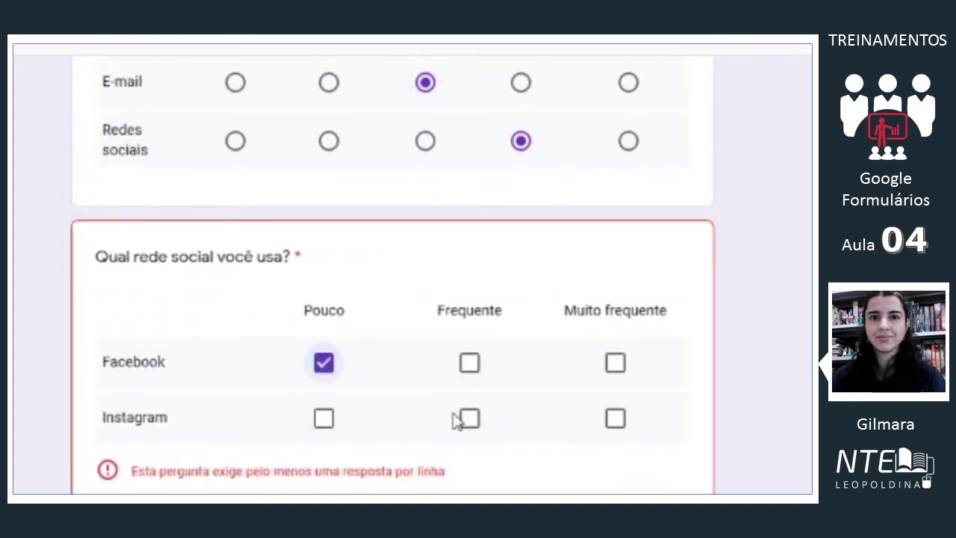
{"action": "left_click", "coordinate": [469, 363]}
{"action": "left_click", "coordinate": [469, 418]}
{"action": "left_click", "coordinate": [615, 419]}
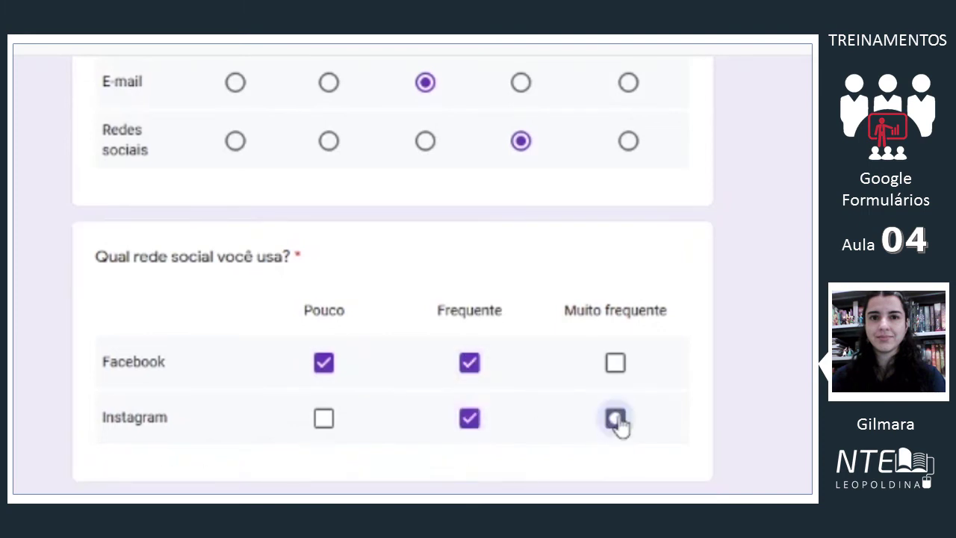
- Look over the other previewed questions and close the preview, discarding the test answers
{"action": "scroll", "coordinate": [405, 342], "scroll_direction": "down", "scroll_amount": 2}
{"action": "scroll", "coordinate": [779, 313], "scroll_direction": "down", "scroll_amount": 2}
{"action": "scroll", "coordinate": [779, 314], "scroll_direction": "up", "scroll_amount": 2}
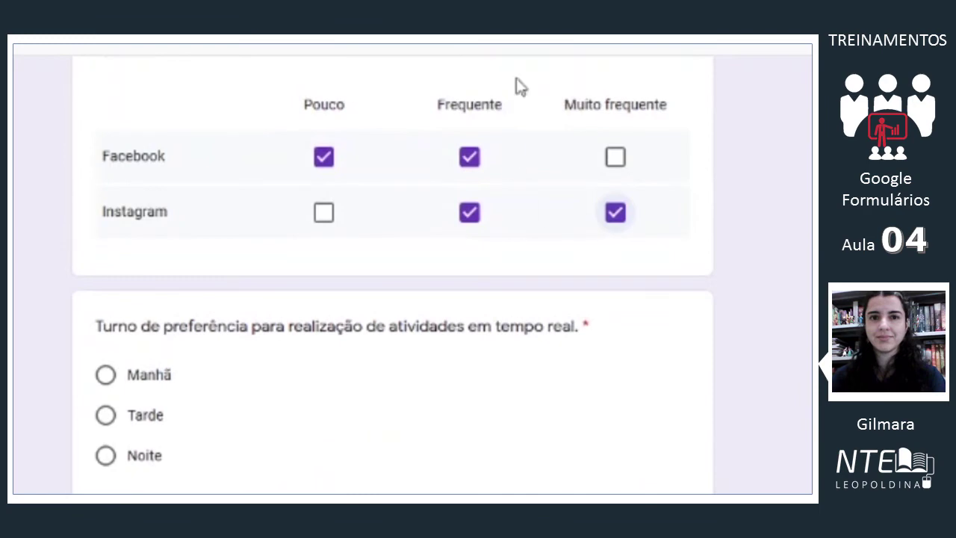
{"action": "scroll", "coordinate": [477, 299], "scroll_direction": "up", "scroll_amount": 10}
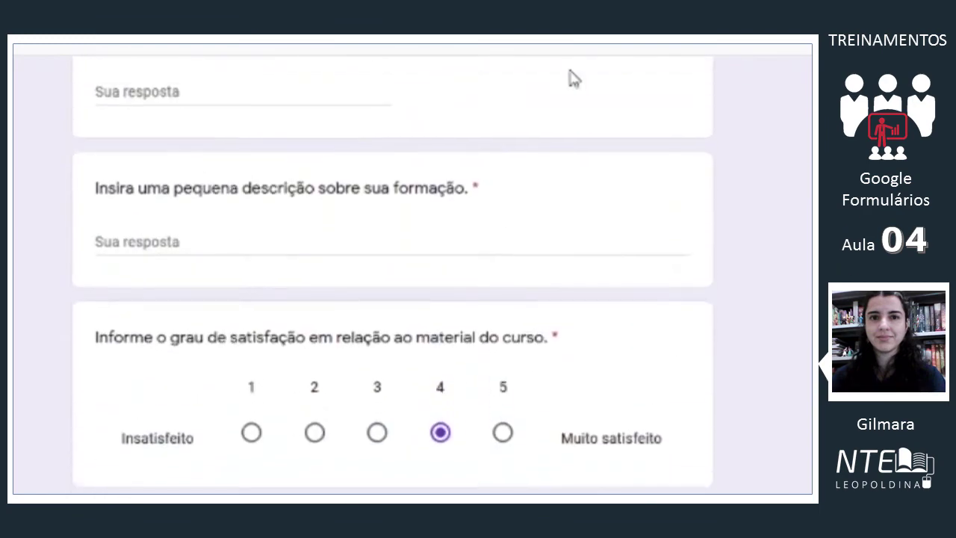
{"action": "key", "text": "ctrl+w"}
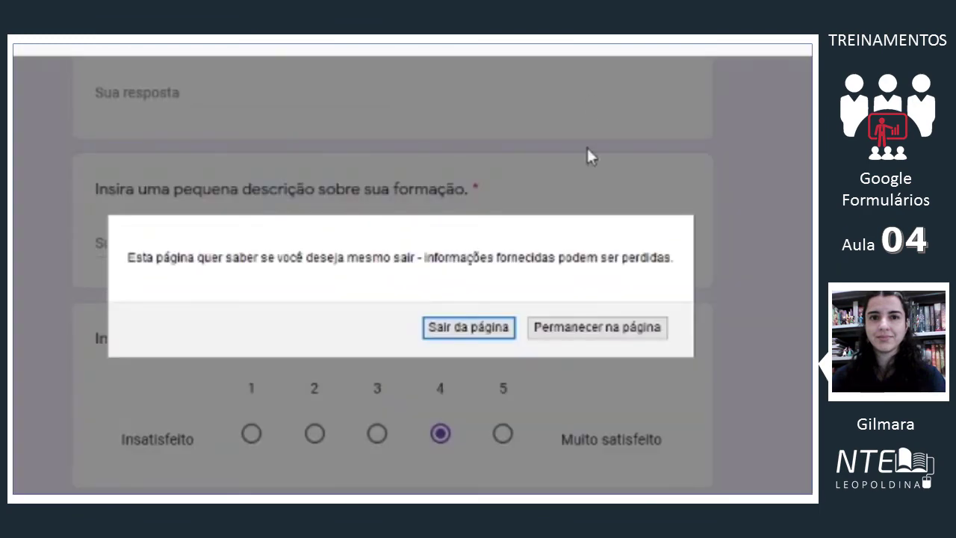
{"action": "left_click", "coordinate": [486, 331]}
- Add a required Data question titled "Qual o dia você pretende começar seu curso EAD?" below the social network grid
{"action": "scroll", "coordinate": [603, 322], "scroll_direction": "down", "scroll_amount": 10}
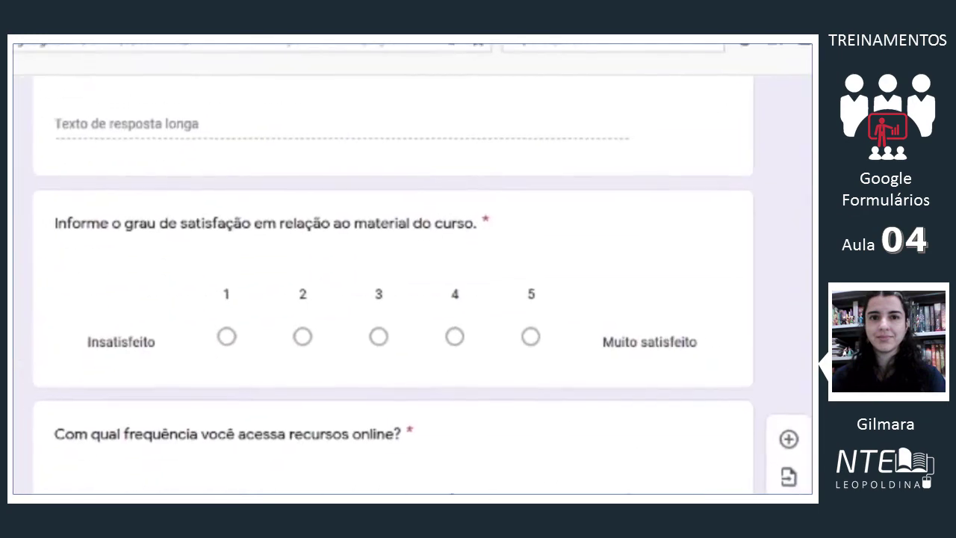
{"action": "scroll", "coordinate": [711, 445], "scroll_direction": "down", "scroll_amount": 3}
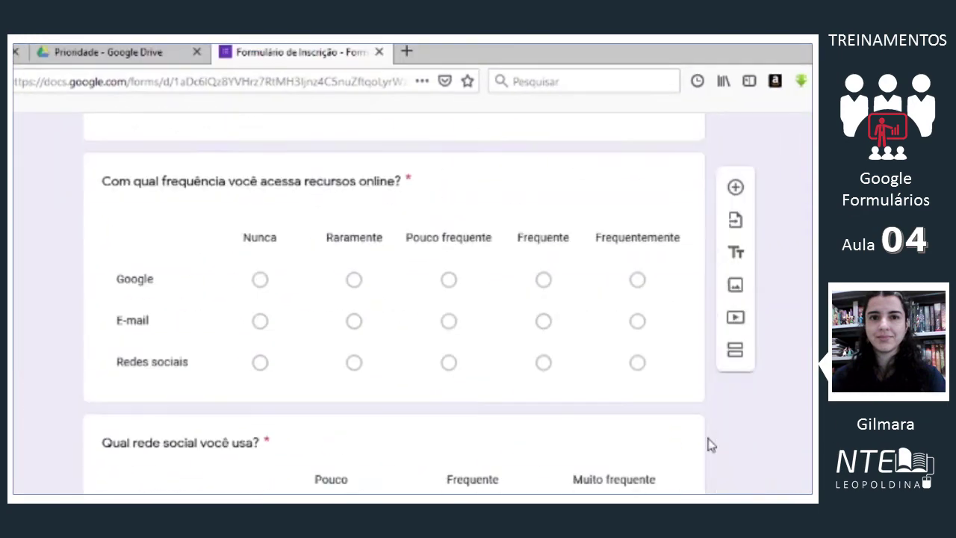
{"action": "scroll", "coordinate": [711, 445], "scroll_direction": "down", "scroll_amount": 5}
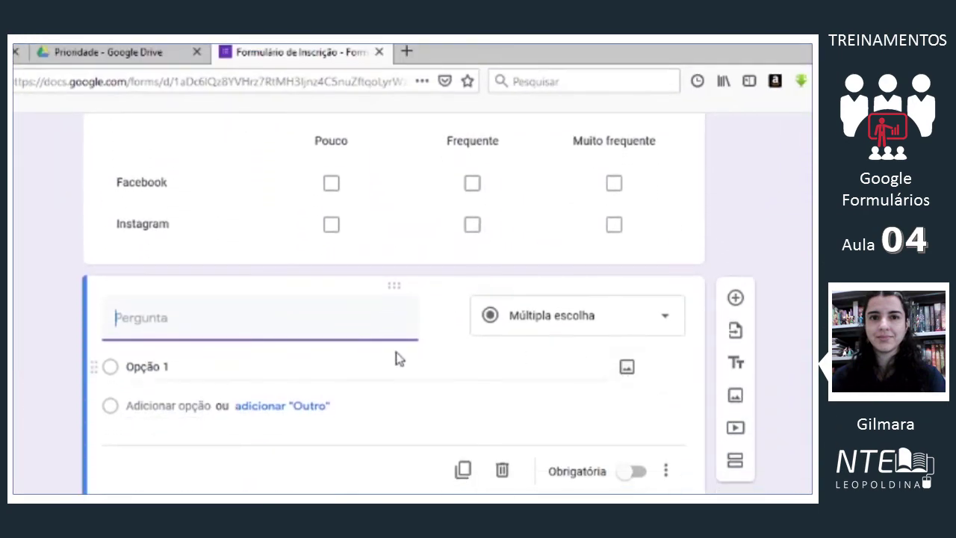
{"action": "left_click", "coordinate": [601, 316]}
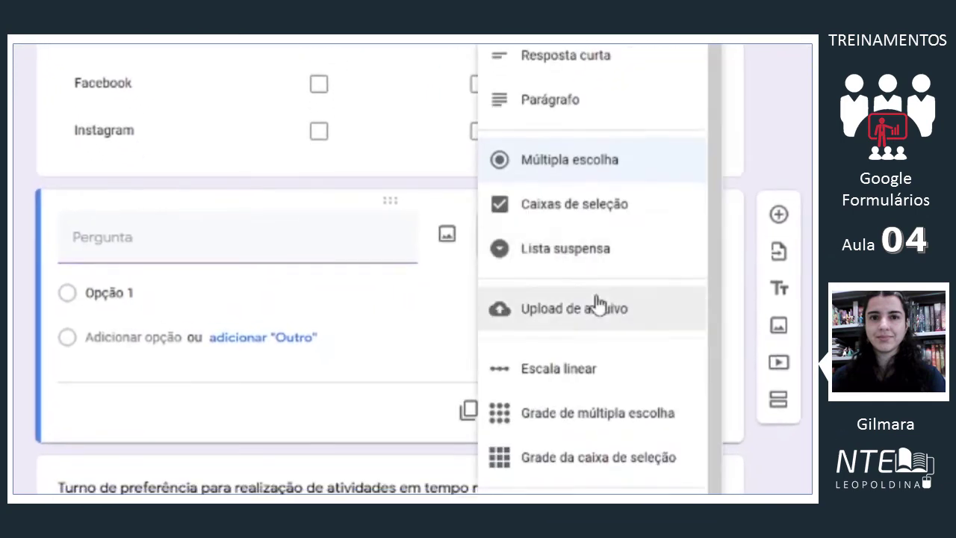
{"action": "scroll", "coordinate": [527, 482], "scroll_direction": "down", "scroll_amount": 1}
{"action": "left_click", "coordinate": [527, 482]}
{"action": "type", "text": "Qual o dia voc"}
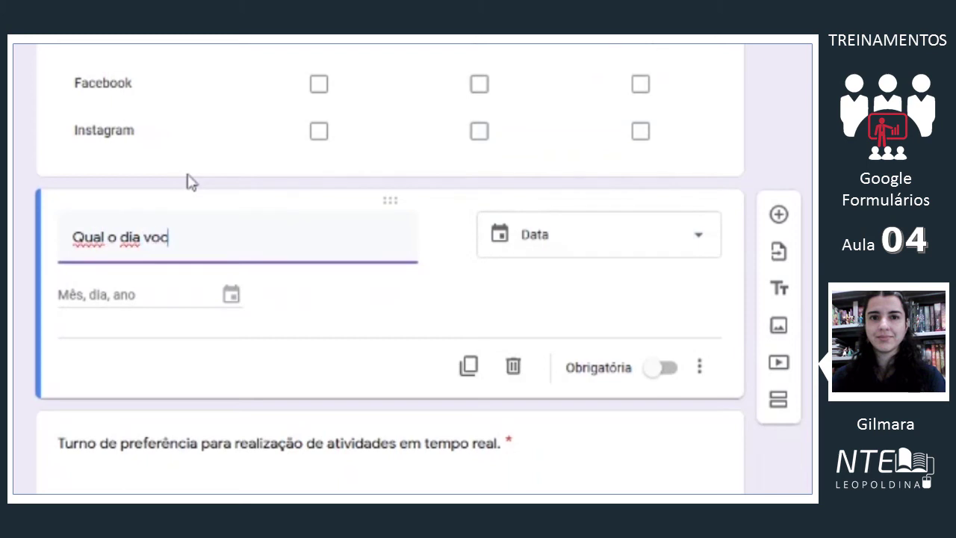
{"action": "type", "text": "ê pretende c"}
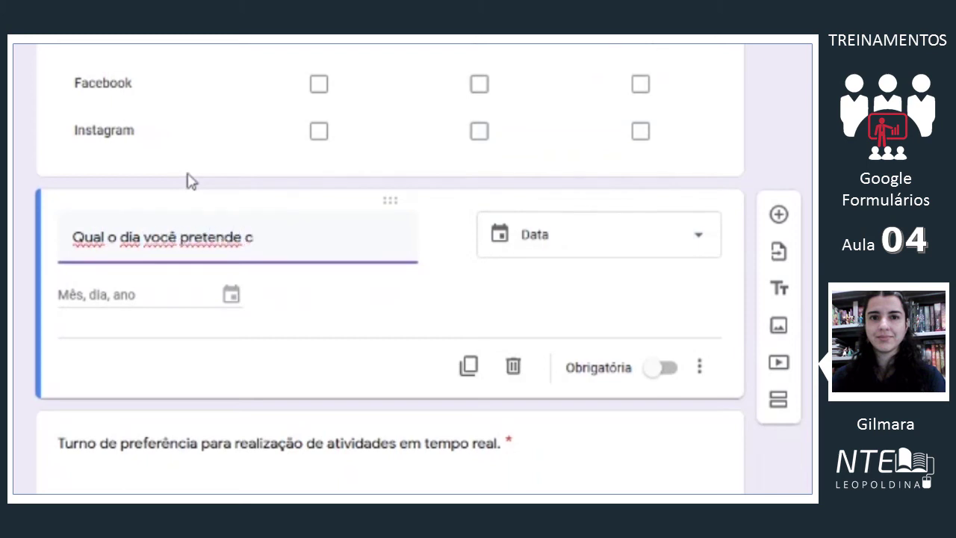
{"action": "type", "text": "omeçar seu curso EAD?"}
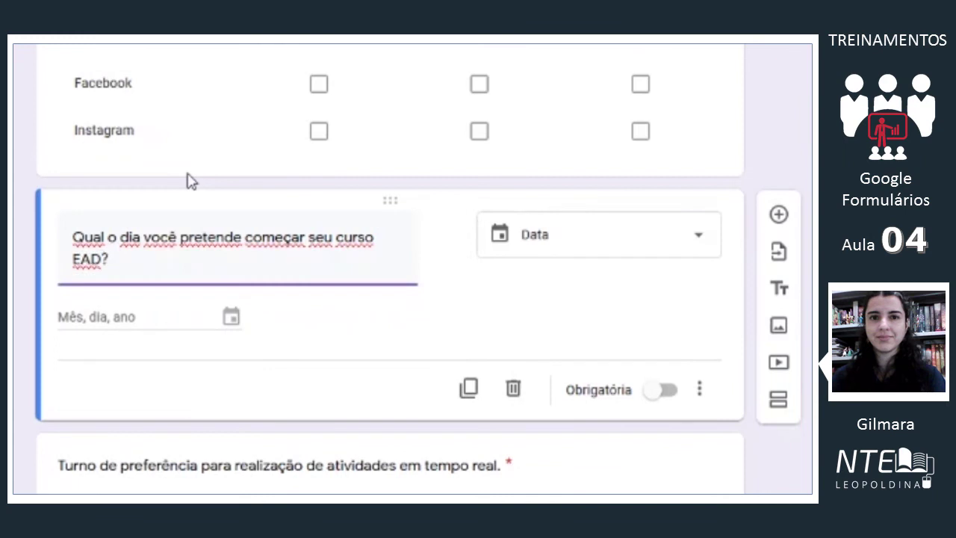
{"action": "left_click", "coordinate": [663, 390]}
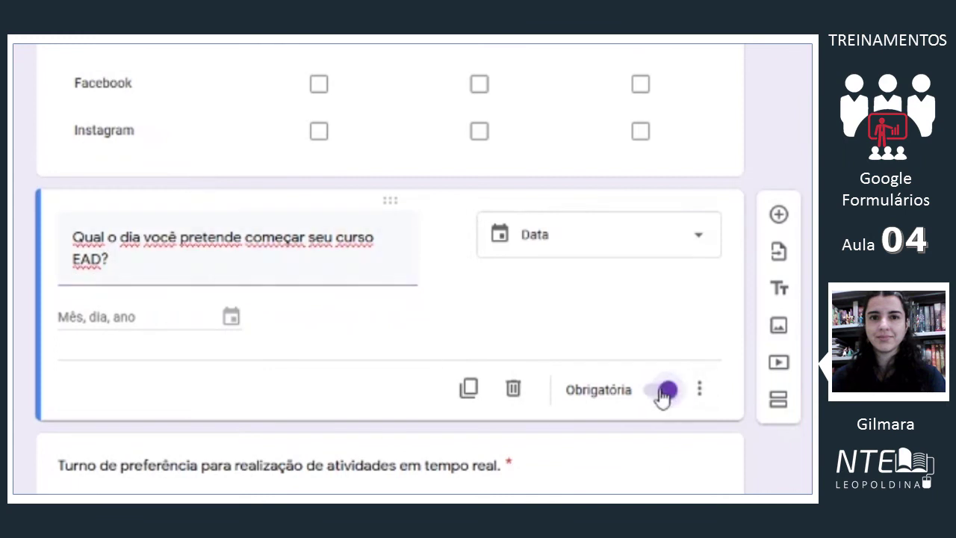
- Exclude the year from the course start date question and include it again
{"action": "left_click", "coordinate": [697, 392]}
{"action": "scroll", "coordinate": [702, 378], "scroll_direction": "down", "scroll_amount": 1}
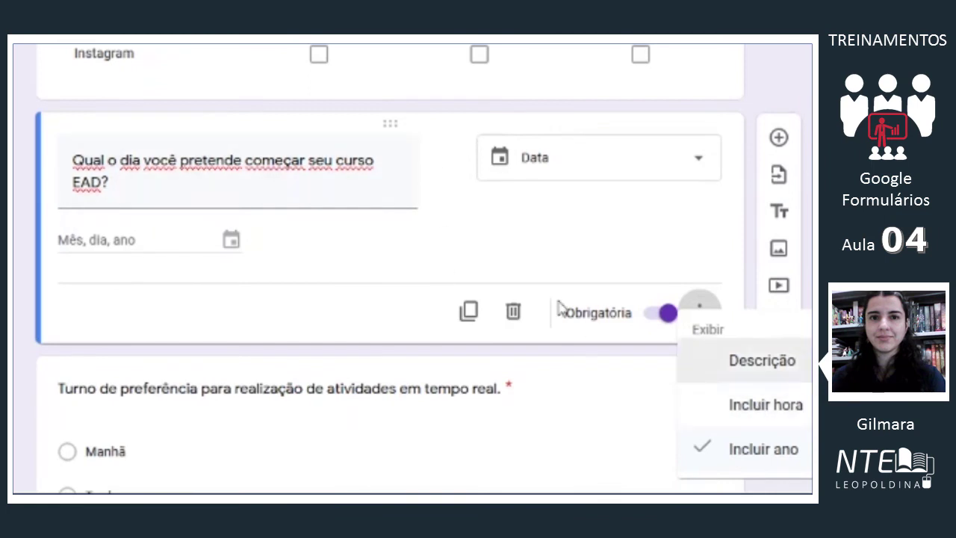
{"action": "left_click", "coordinate": [736, 451]}
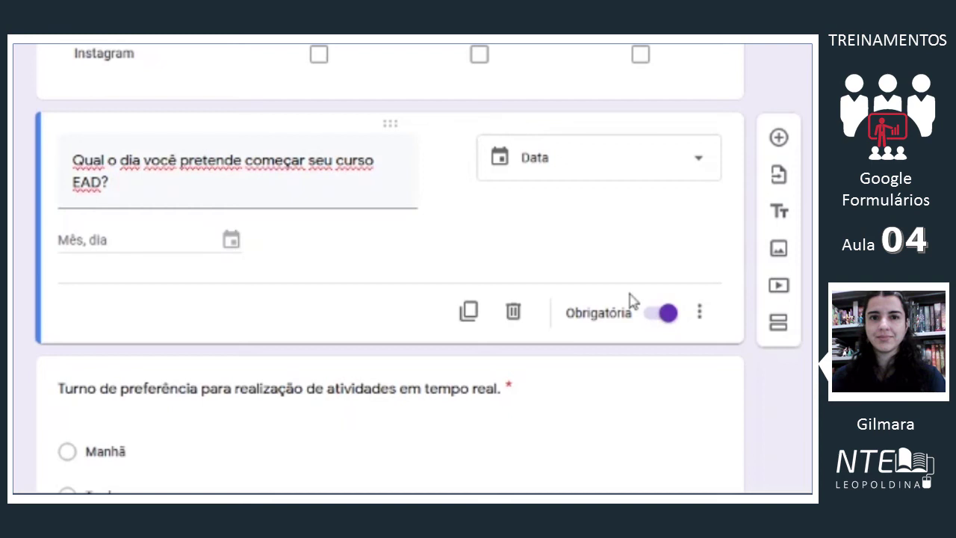
{"action": "left_click", "coordinate": [699, 317]}
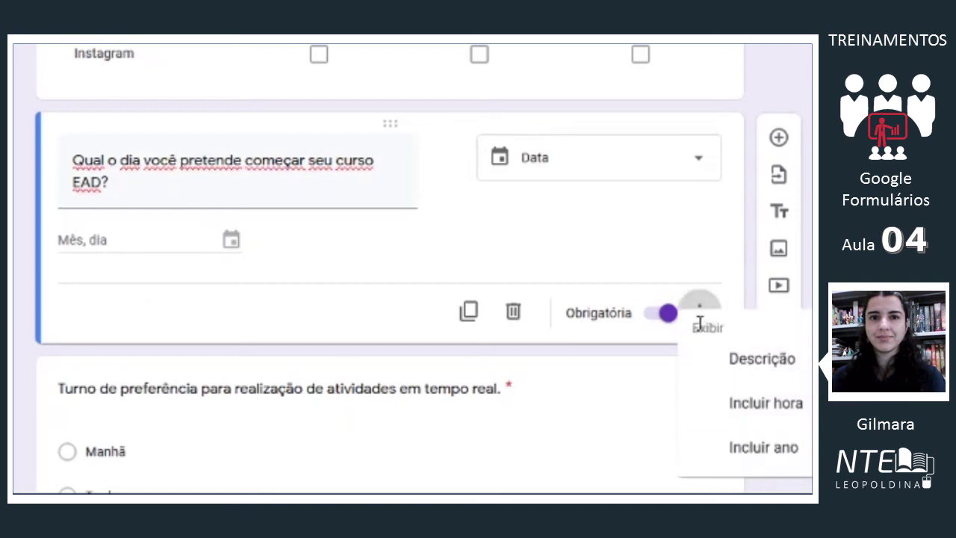
{"action": "left_click", "coordinate": [740, 463]}
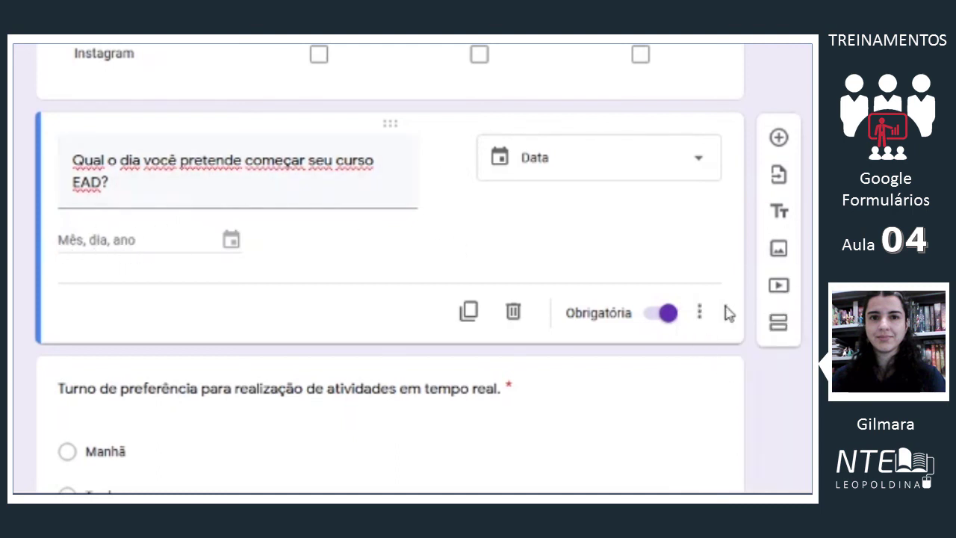
- Exclude the year from the course start date question
{"action": "left_click", "coordinate": [699, 312]}
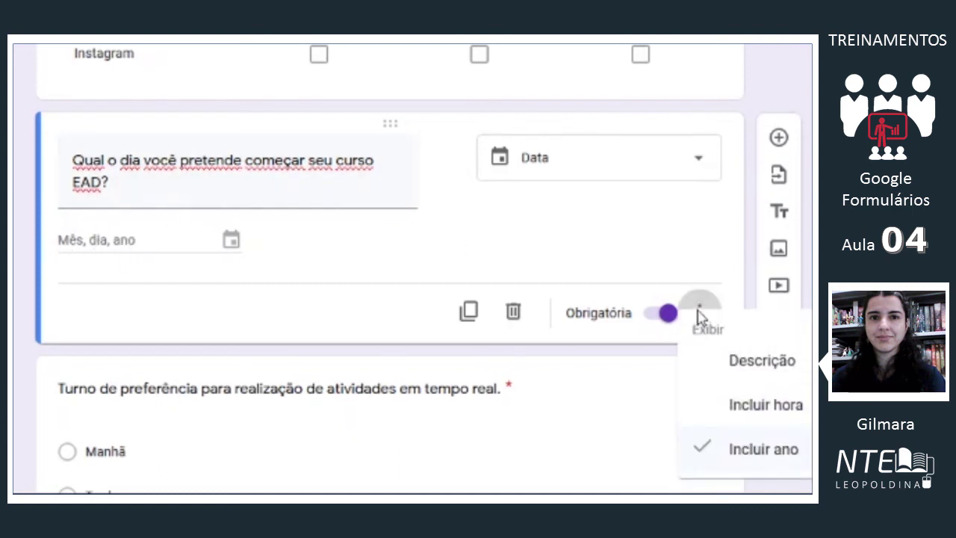
{"action": "left_click", "coordinate": [739, 460]}
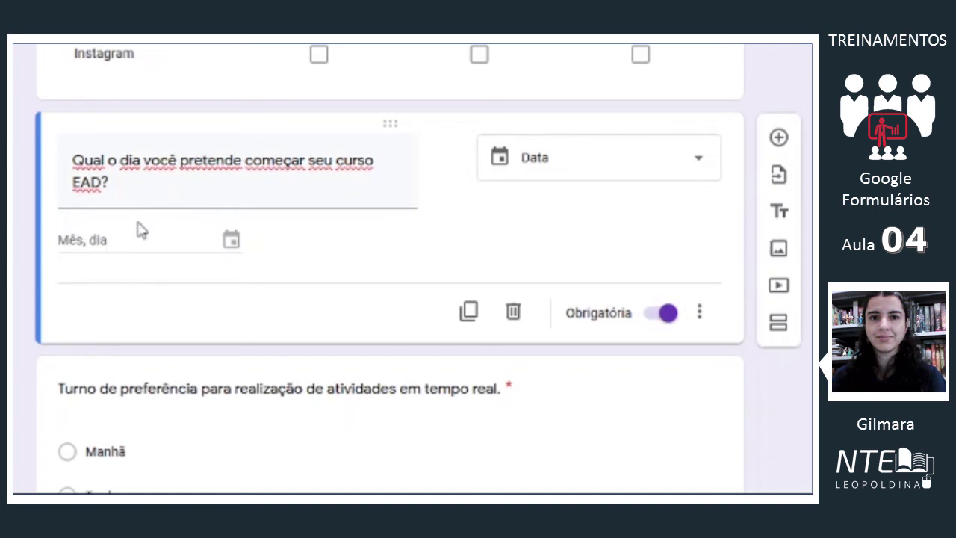
- Add a required Horário question titled "Qual o horário no qual pretende iniciar suas atividades?" below the start date question
{"action": "left_click", "coordinate": [779, 139]}
{"action": "scroll", "coordinate": [224, 122], "scroll_direction": "down", "scroll_amount": 2}
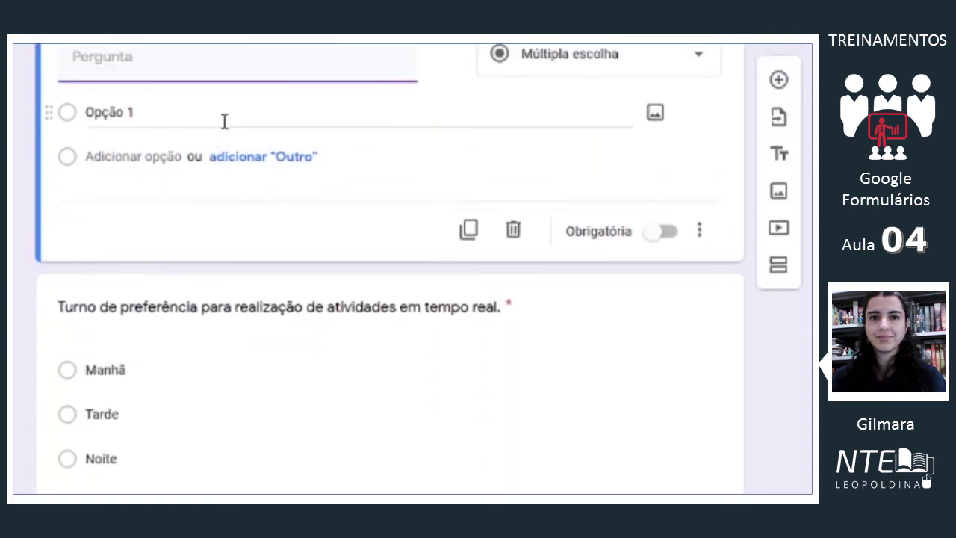
{"action": "type", "text": "Qual"}
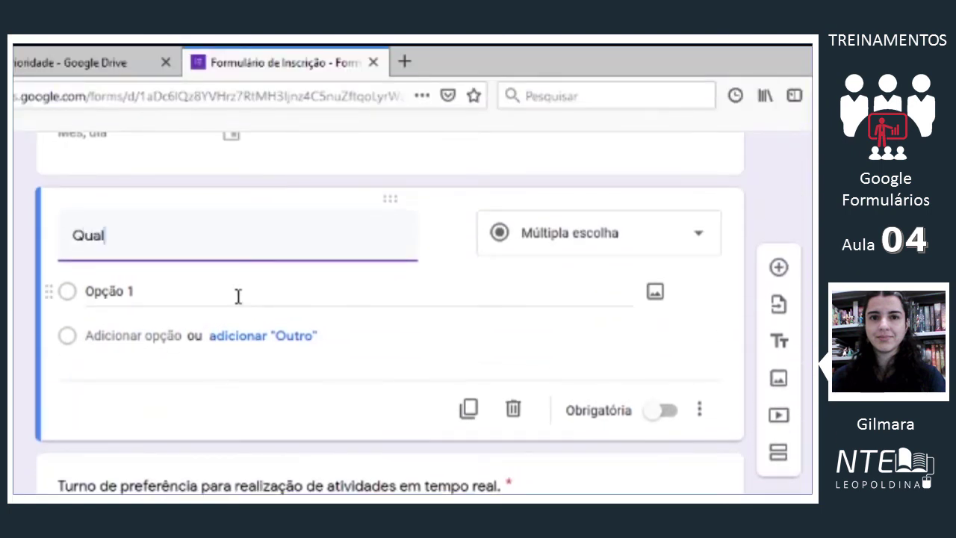
{"action": "type", "text": " o horário no qual pret"}
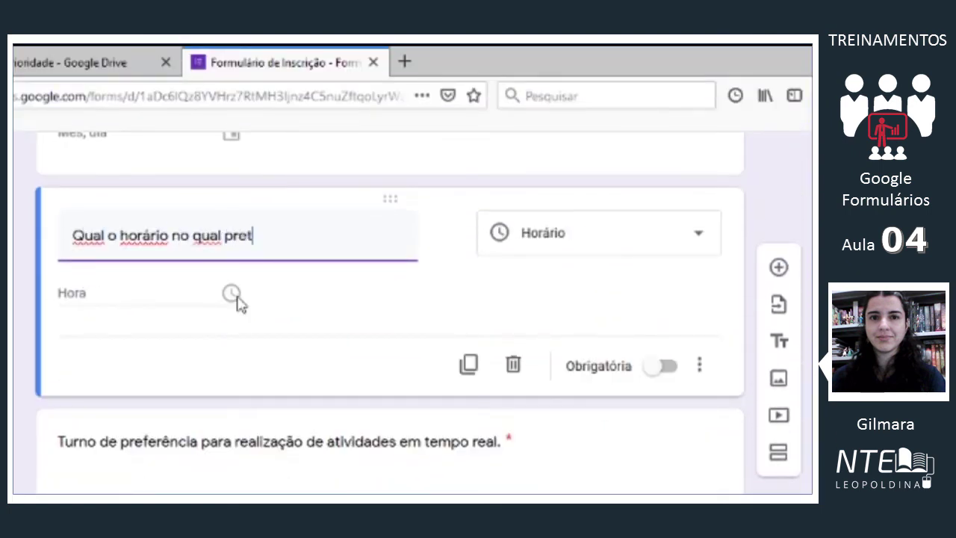
{"action": "type", "text": "ende iniciar suas "}
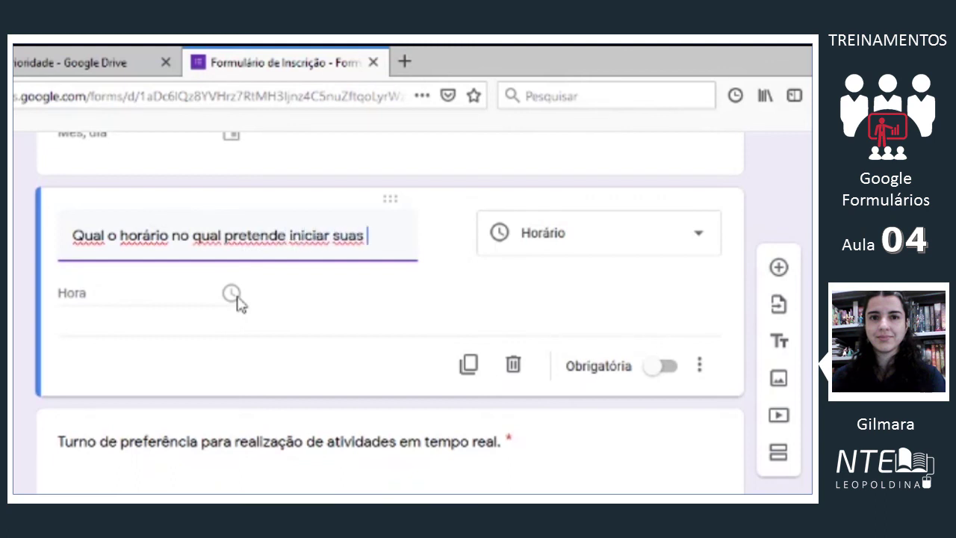
{"action": "type", "text": "atividad"}
{"action": "key", "text": "BackSpace"}
{"action": "key", "text": "BackSpace"}
{"action": "type", "text": "dades?"}
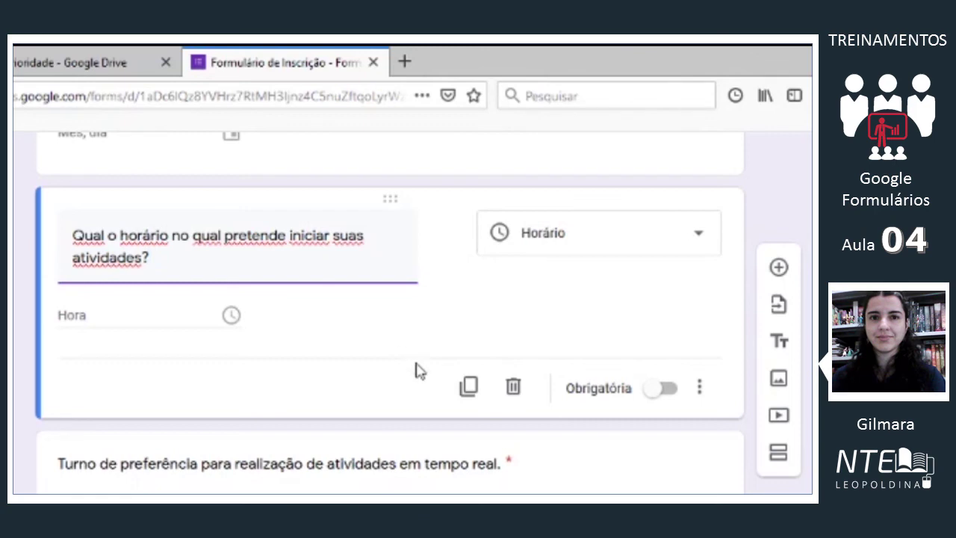
{"action": "left_click", "coordinate": [661, 392]}
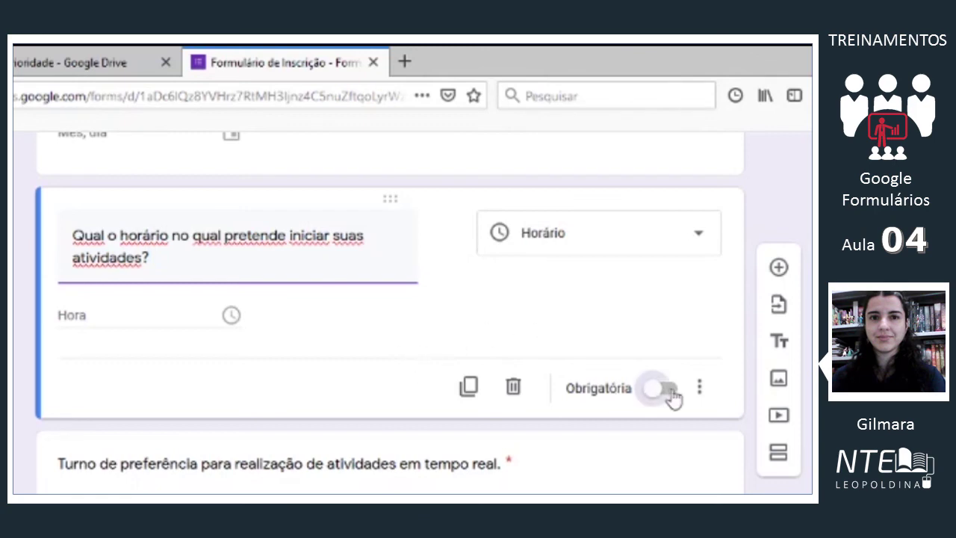
{"action": "left_click", "coordinate": [605, 236]}
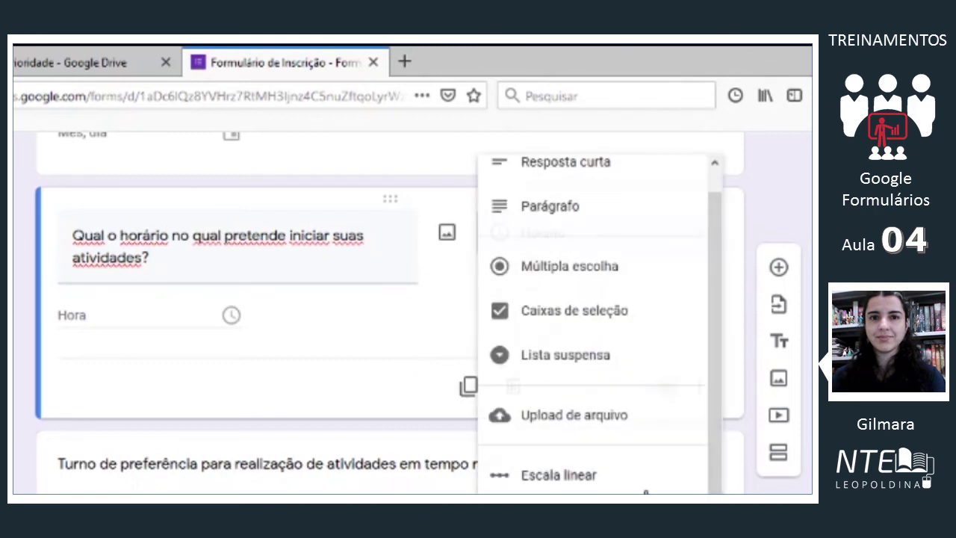
{"action": "key", "text": "Escape"}
- Switch the time question's response type to Duração and back to Horário
{"action": "left_click", "coordinate": [702, 398]}
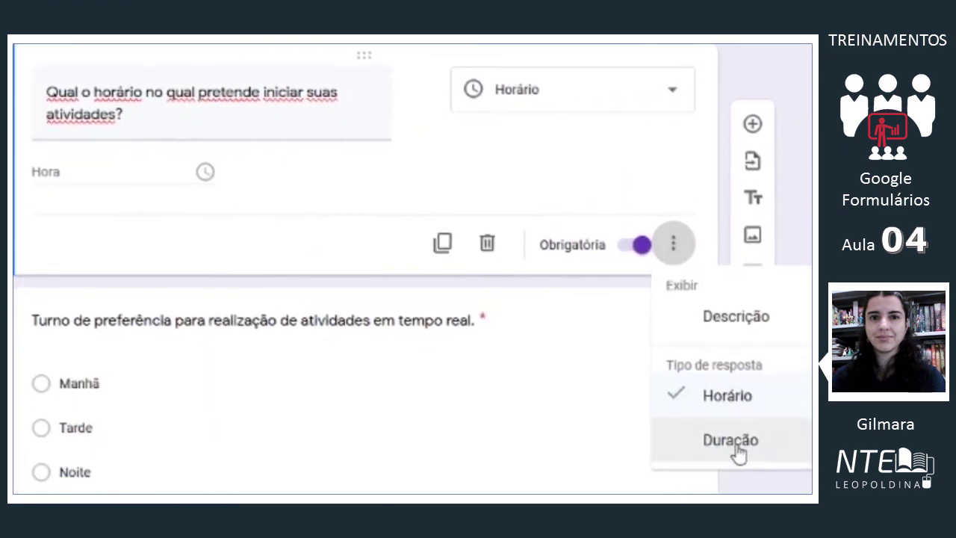
{"action": "left_click", "coordinate": [731, 440]}
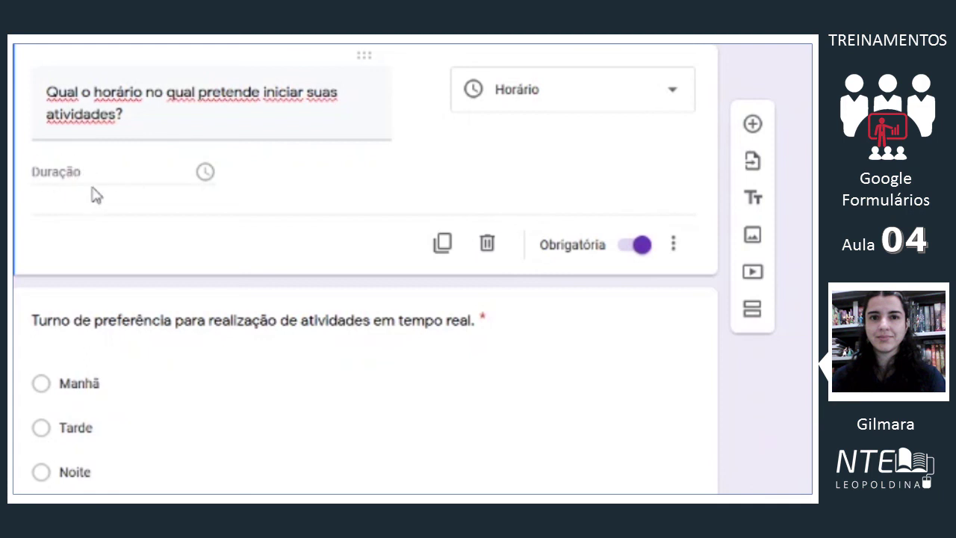
{"action": "left_click", "coordinate": [673, 244]}
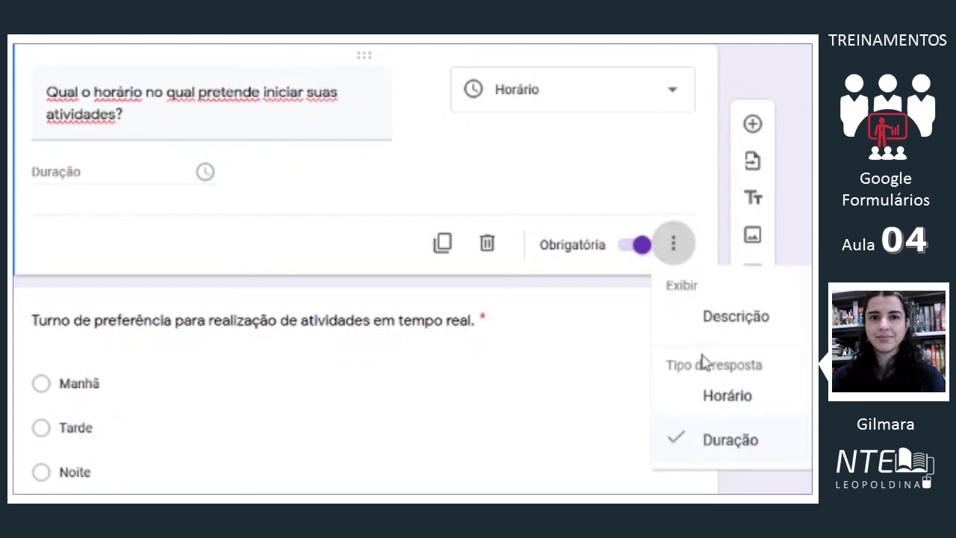
{"action": "left_click", "coordinate": [715, 397]}
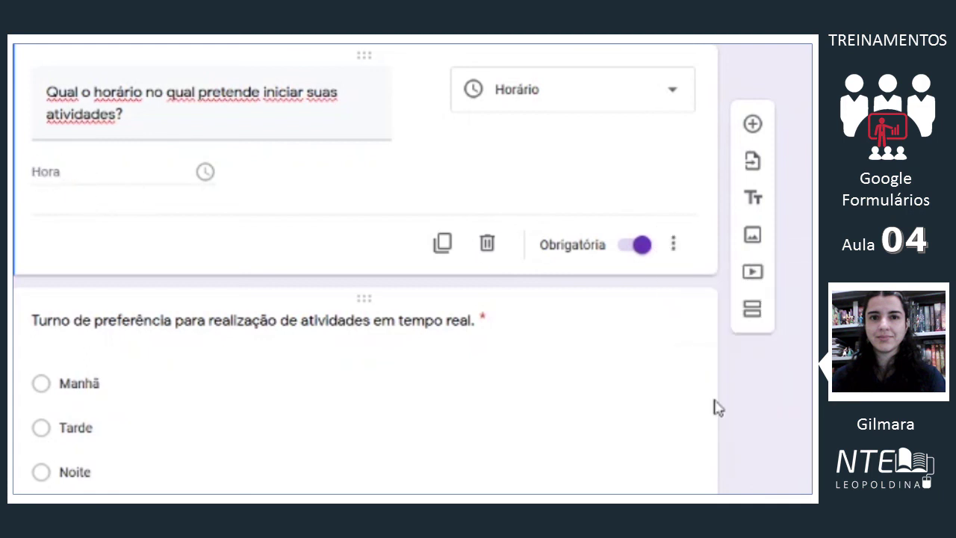
{"action": "left_click", "coordinate": [679, 244]}
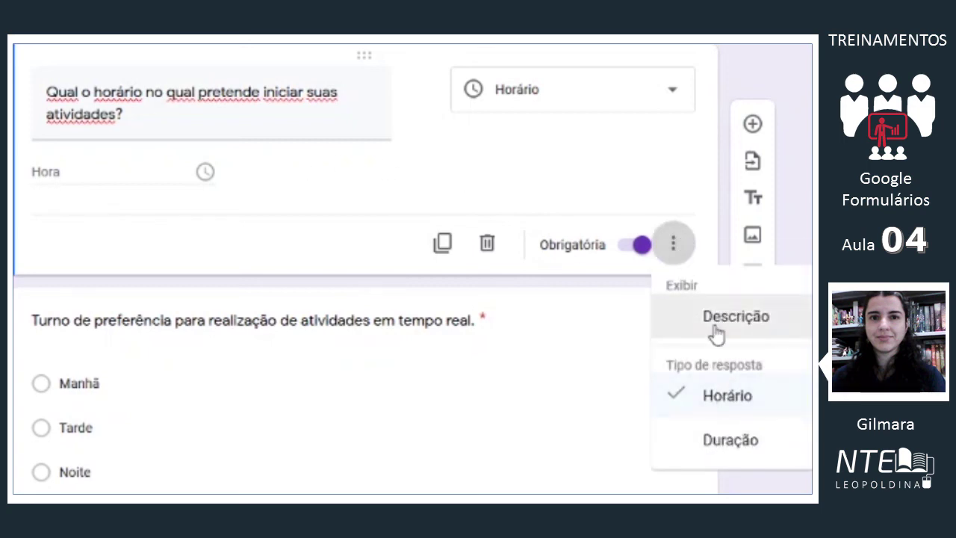
{"action": "left_click", "coordinate": [806, 242]}
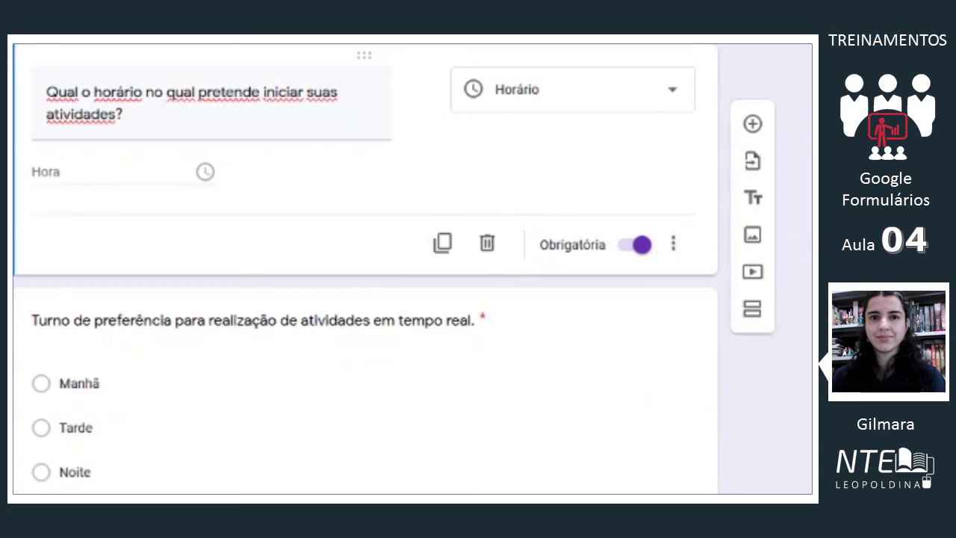
- Preview the form to check the start date and start time questions, and return to the editor to look over the remaining questions
{"action": "scroll", "coordinate": [708, 141], "scroll_direction": "up", "scroll_amount": 10}
{"action": "scroll", "coordinate": [735, 297], "scroll_direction": "up", "scroll_amount": 5}
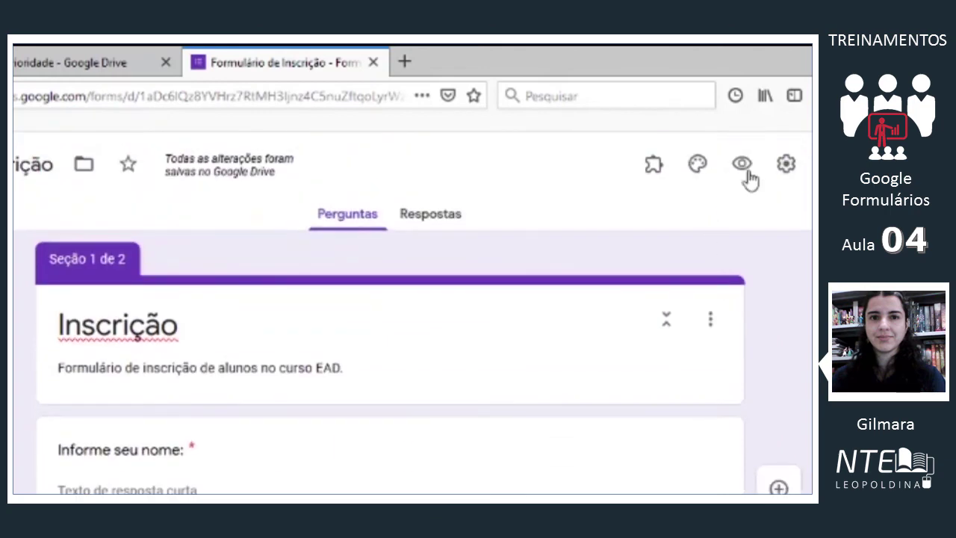
{"action": "left_click", "coordinate": [743, 166]}
{"action": "scroll", "coordinate": [520, 283], "scroll_direction": "down", "scroll_amount": 10}
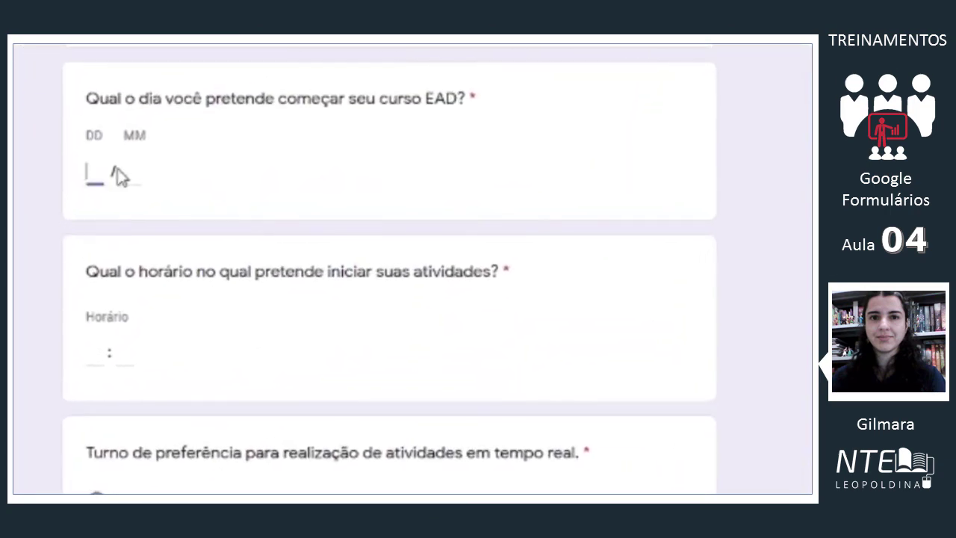
{"action": "left_click", "coordinate": [96, 357]}
{"action": "left_click", "coordinate": [122, 359]}
{"action": "left_click", "coordinate": [77, 146]}
{"action": "double_click", "coordinate": [505, 270]}
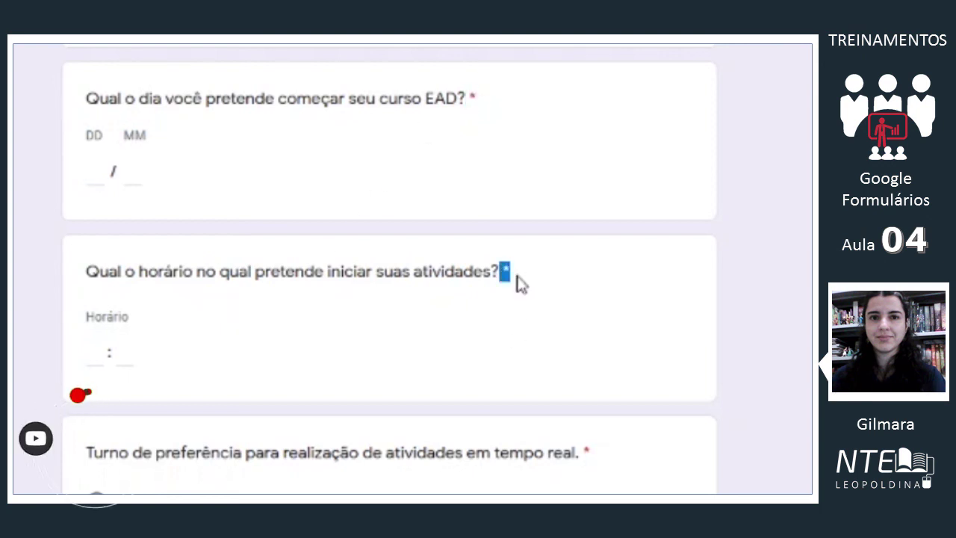
{"action": "left_click", "coordinate": [774, 224]}
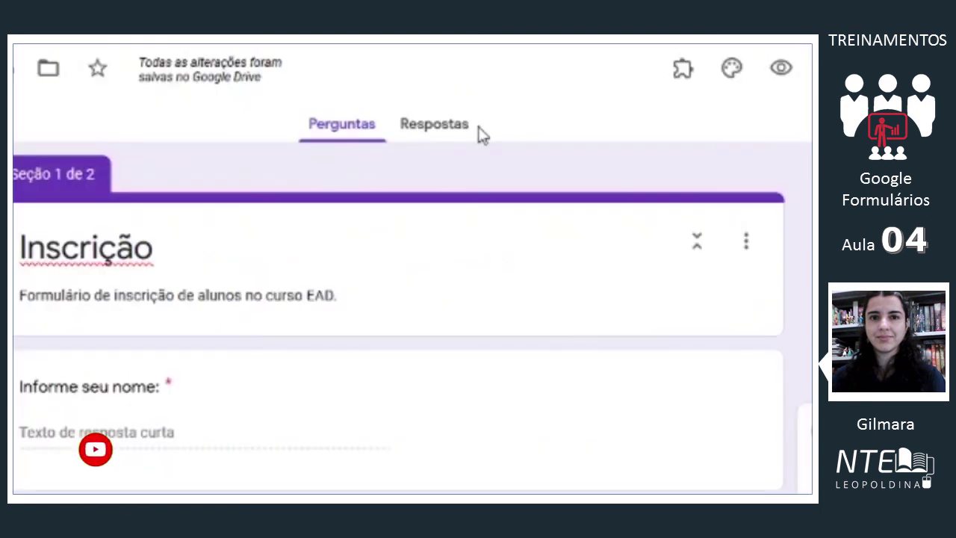
{"action": "scroll", "coordinate": [469, 196], "scroll_direction": "down", "scroll_amount": 10}
{"action": "scroll", "coordinate": [482, 158], "scroll_direction": "down", "scroll_amount": 8}
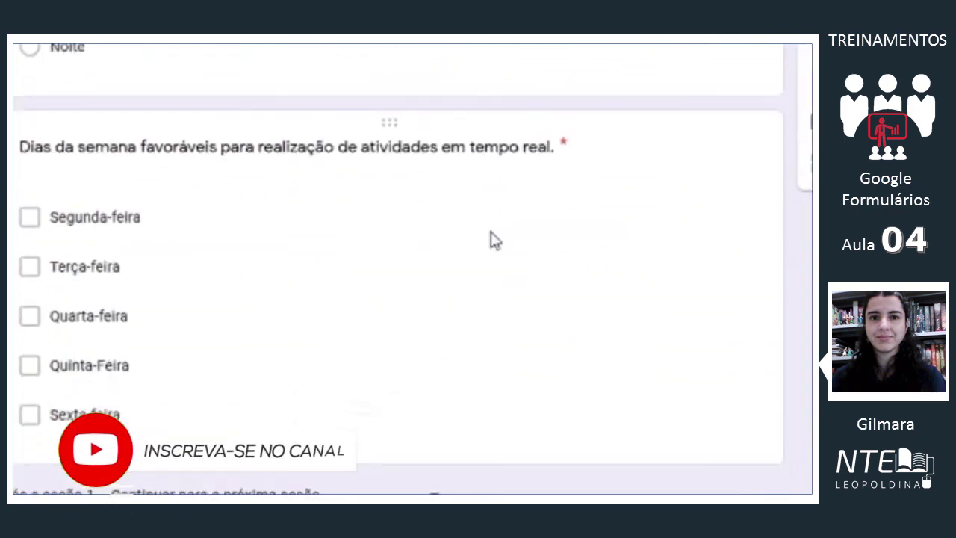